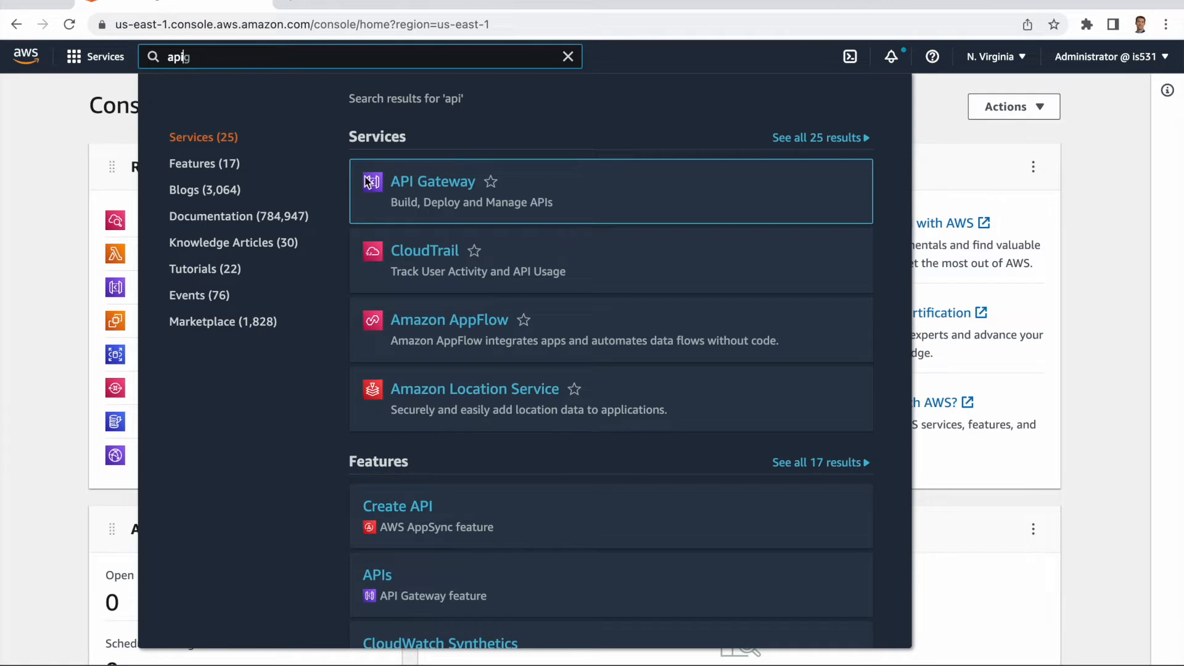
- Open the API Gateway service, review the available API types, and start building a new HTTP API
left_click(422, 190)
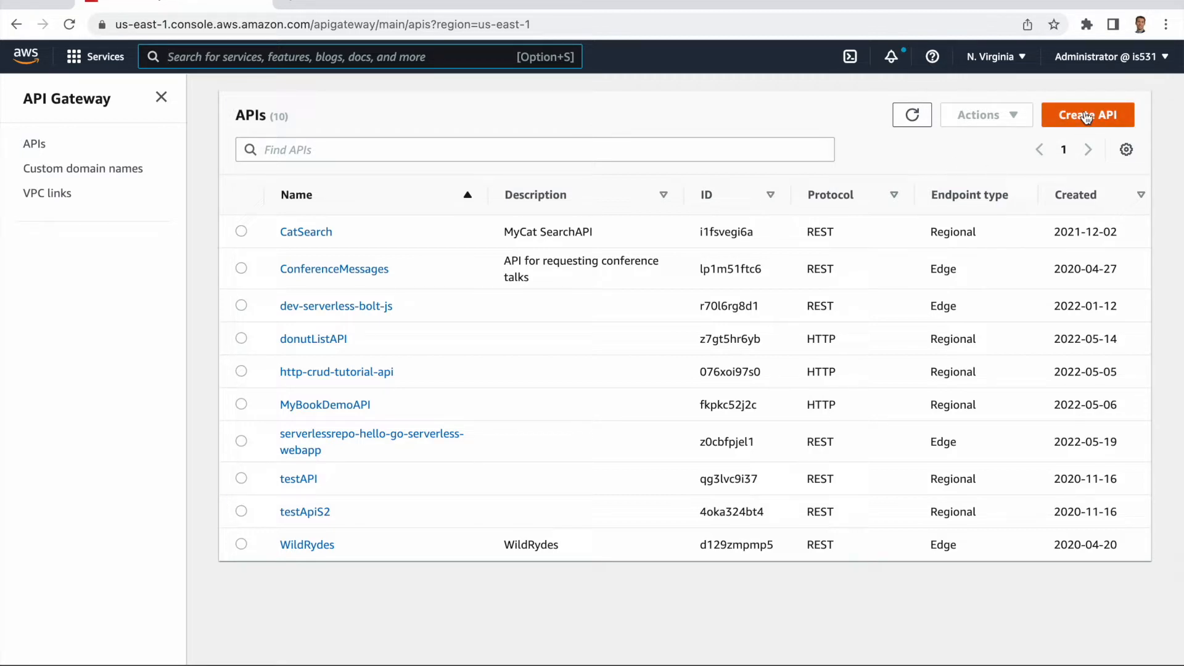
left_click(1086, 116)
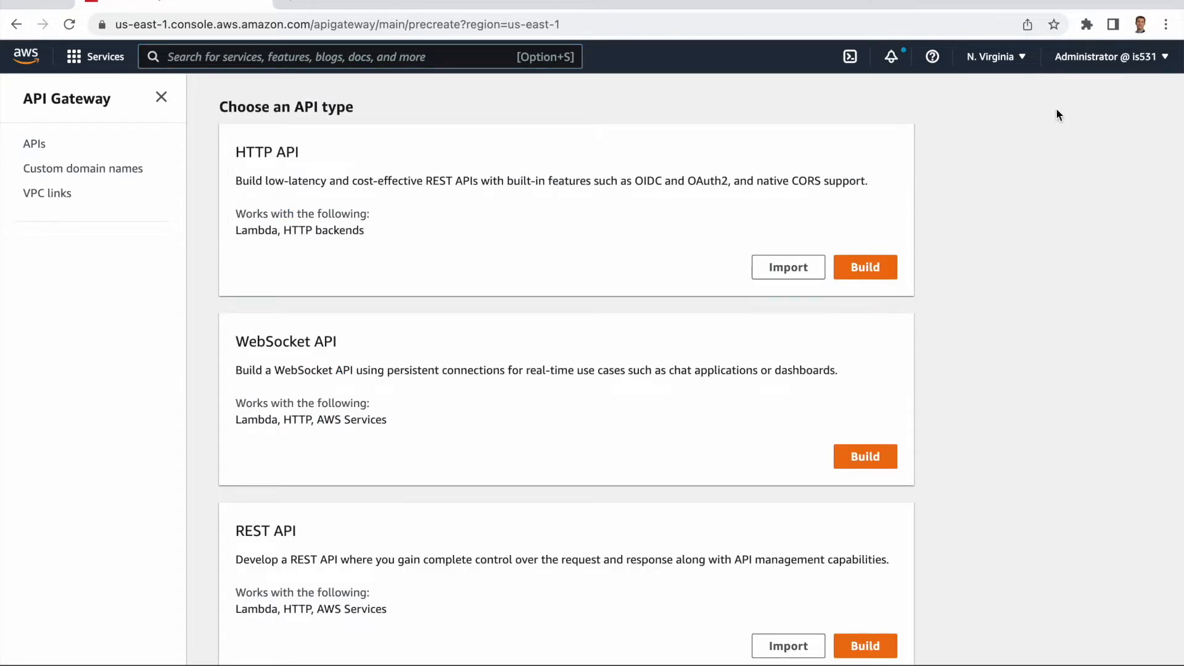
scroll(650, 387, "down", 4)
scroll(649, 387, "up", 1)
scroll(650, 387, "down", 1)
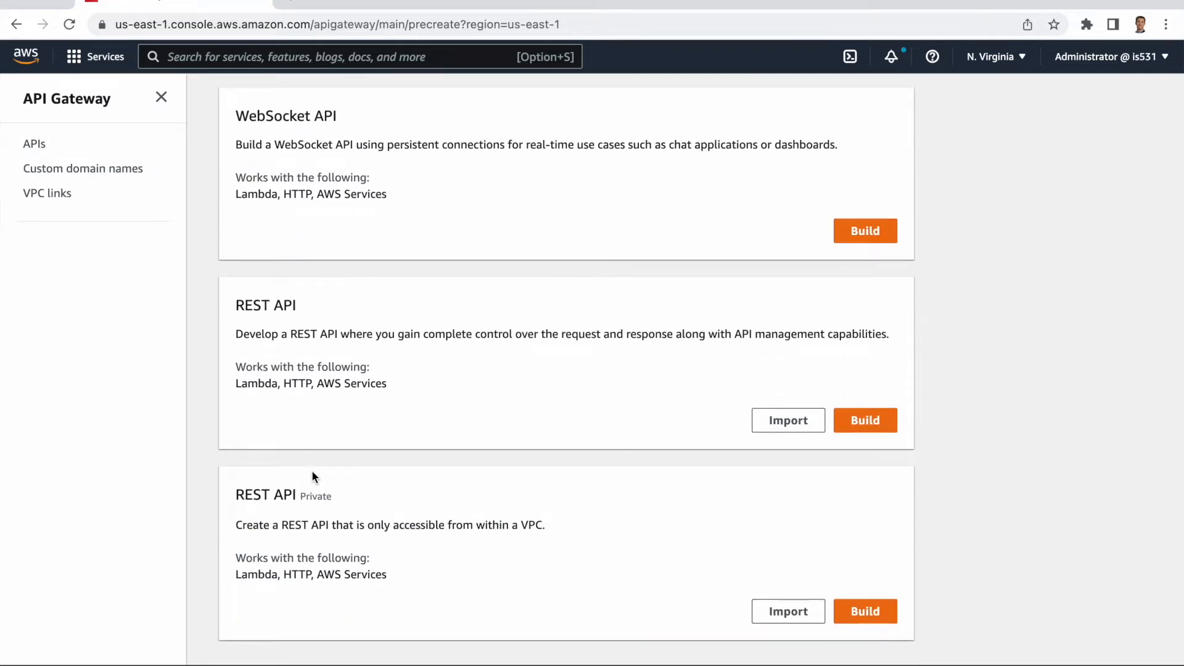
scroll(312, 476, "up", 4)
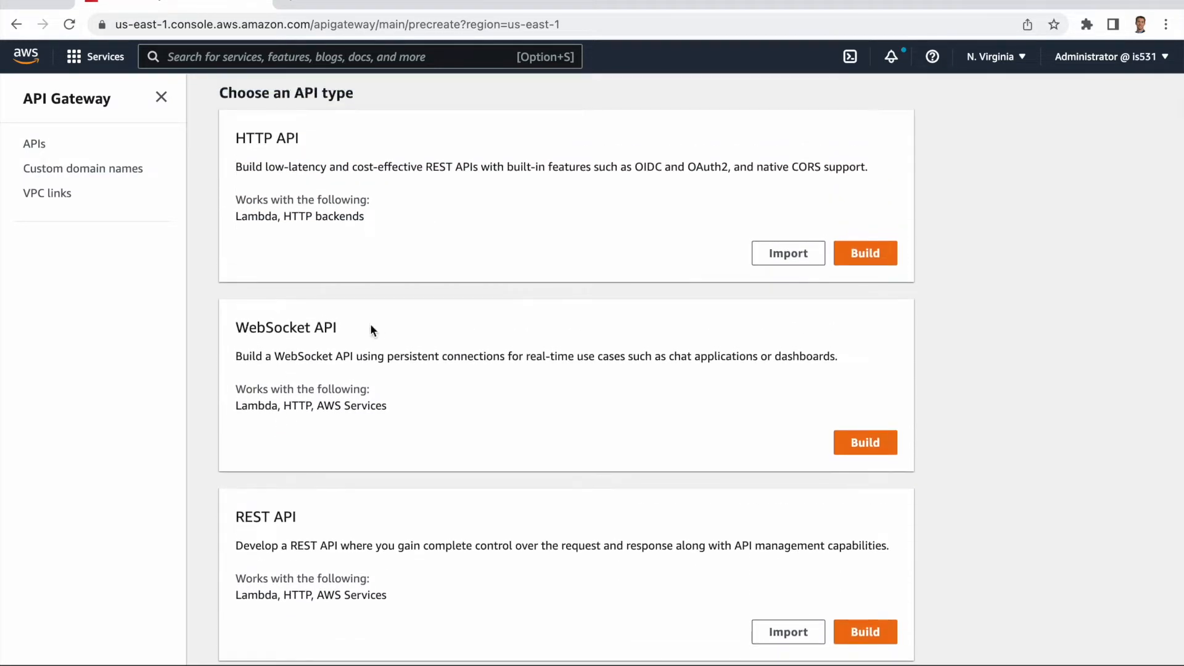
scroll(373, 327, "up", 1)
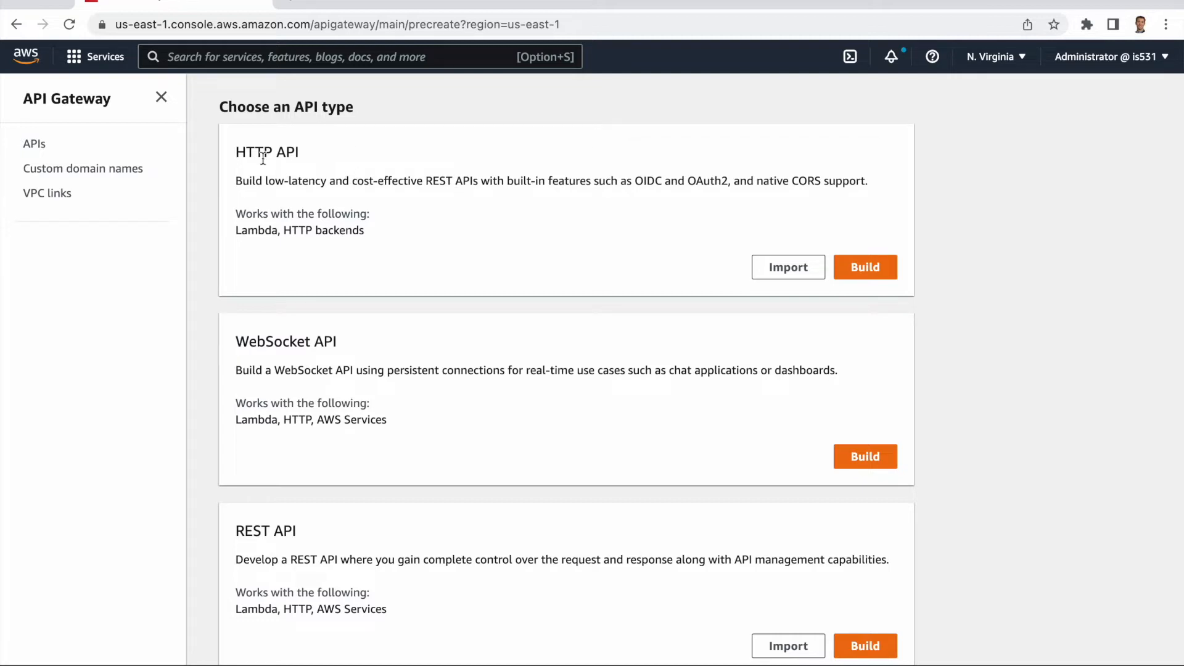
scroll(306, 458, "down", 2)
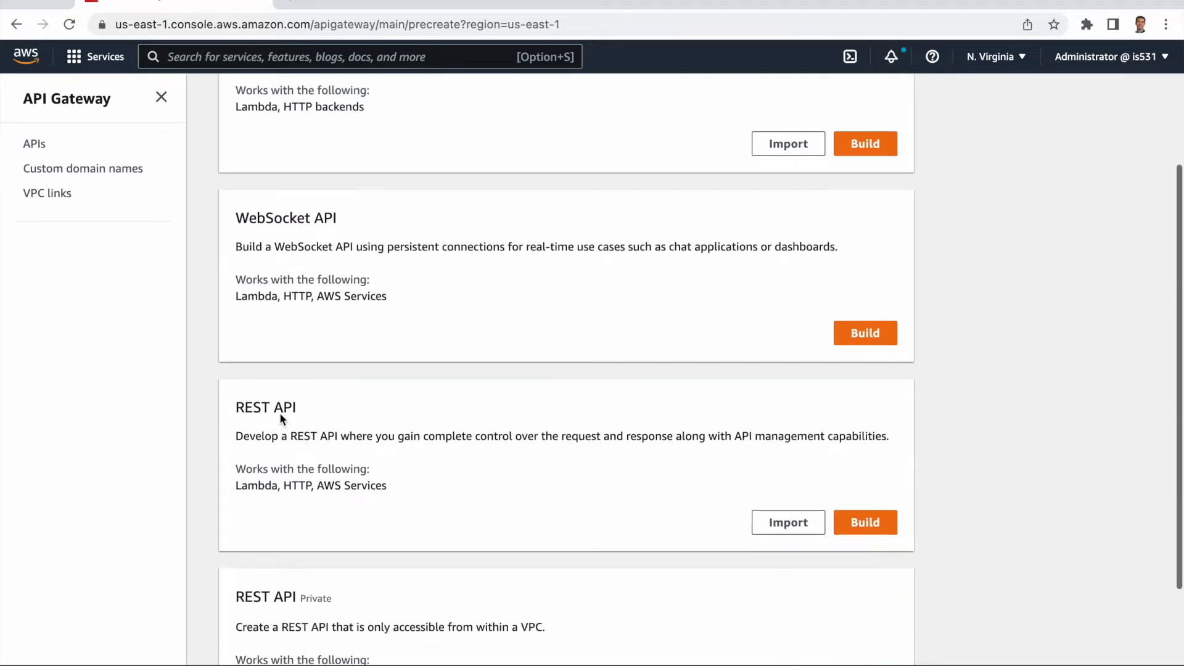
scroll(295, 493, "up", 2)
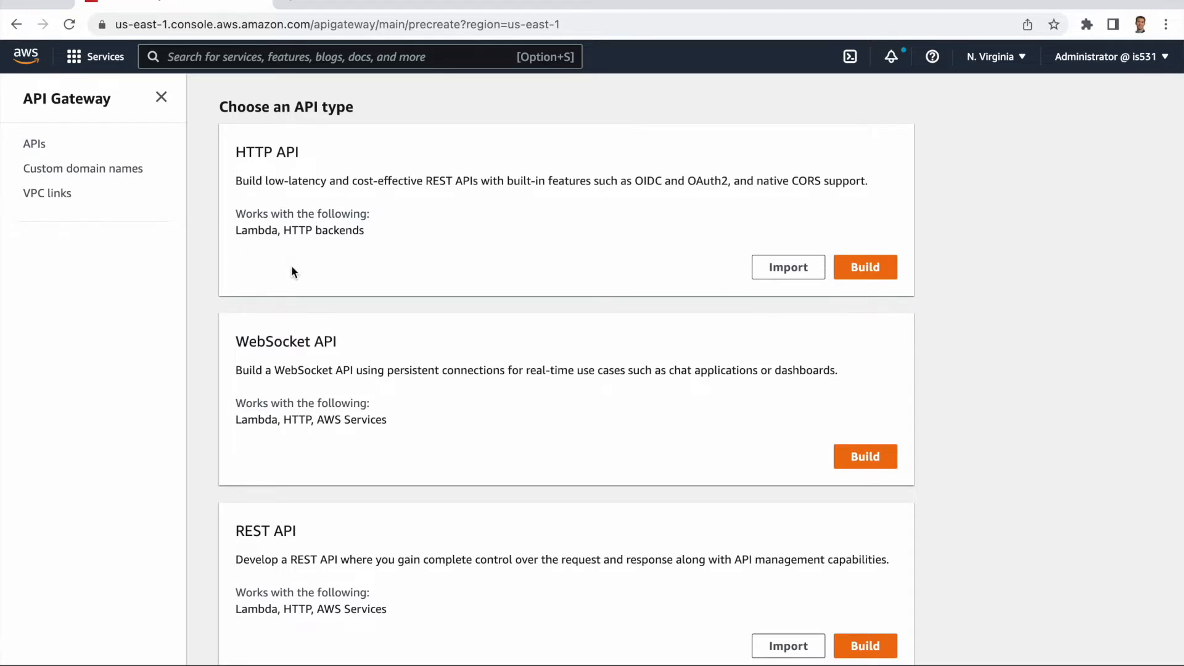
left_click(864, 268)
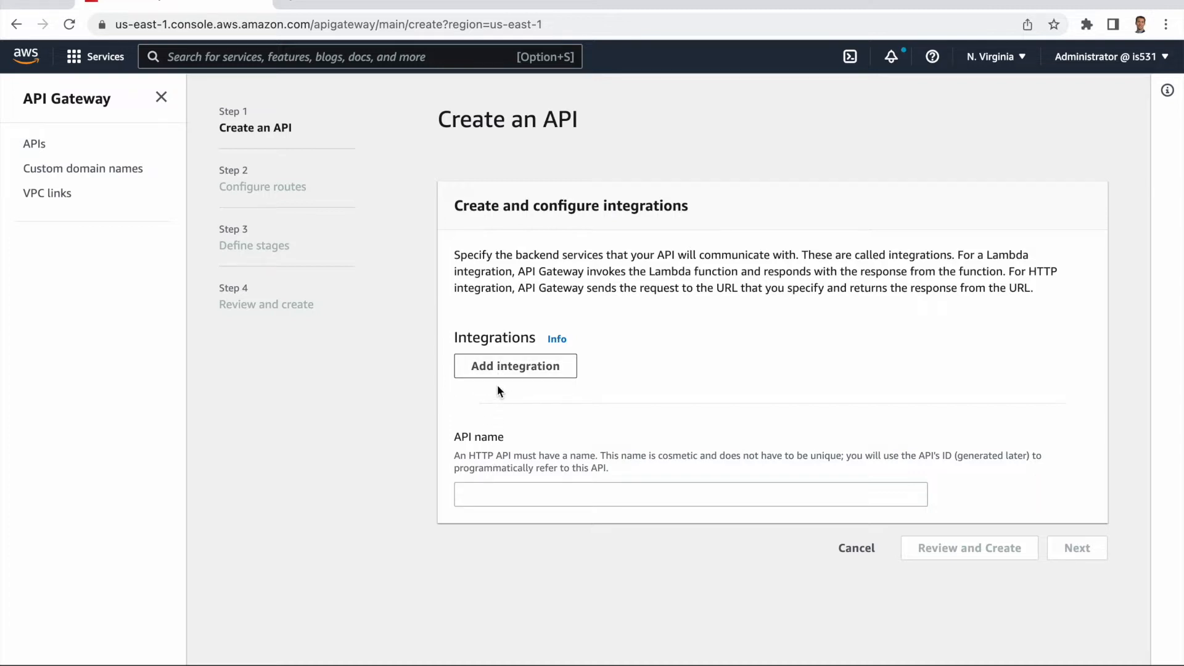
- Name the new API HelloWorld and add an integration of type Lambda
left_click(474, 502)
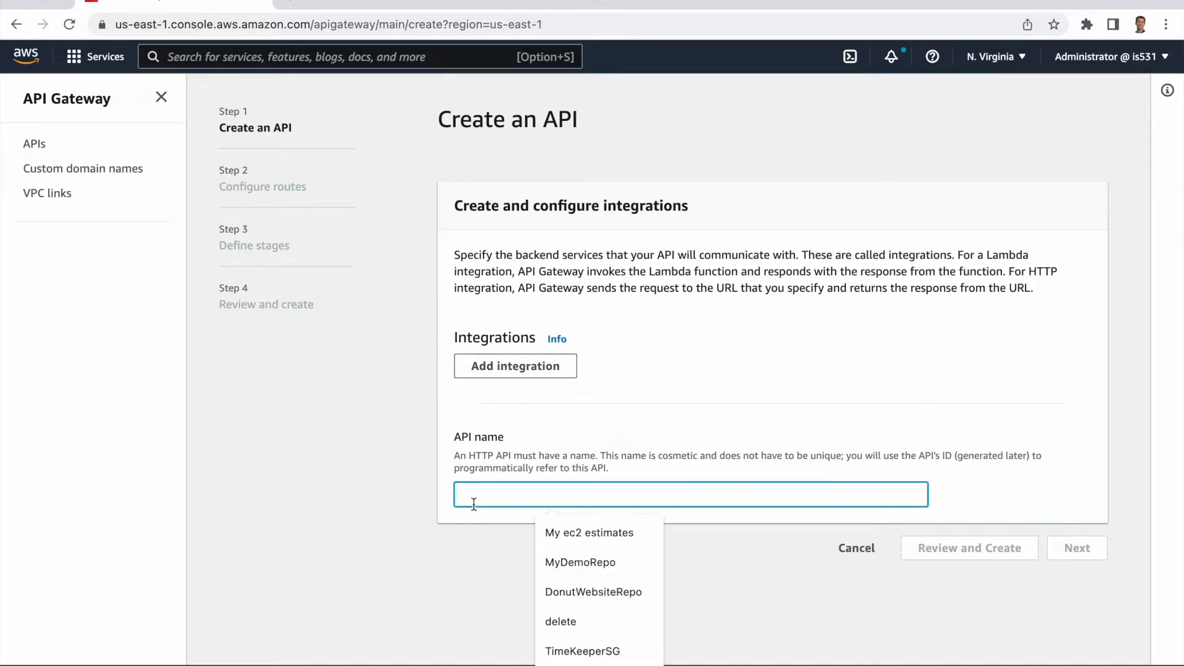
type("HelloWorld")
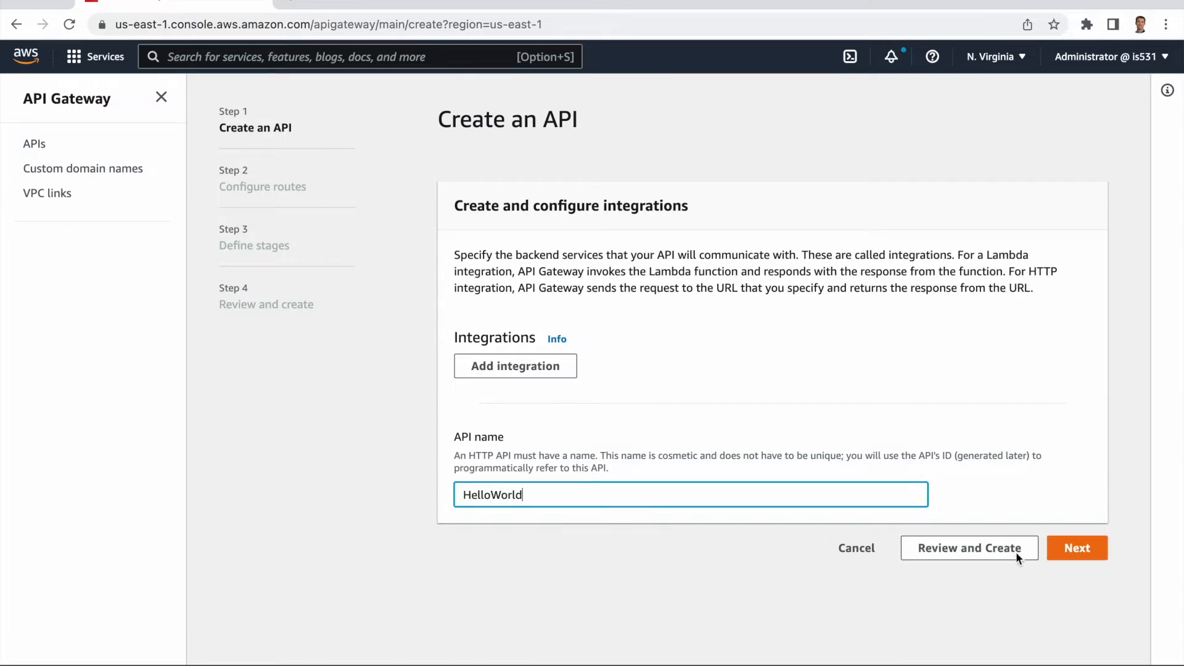
left_click(522, 367)
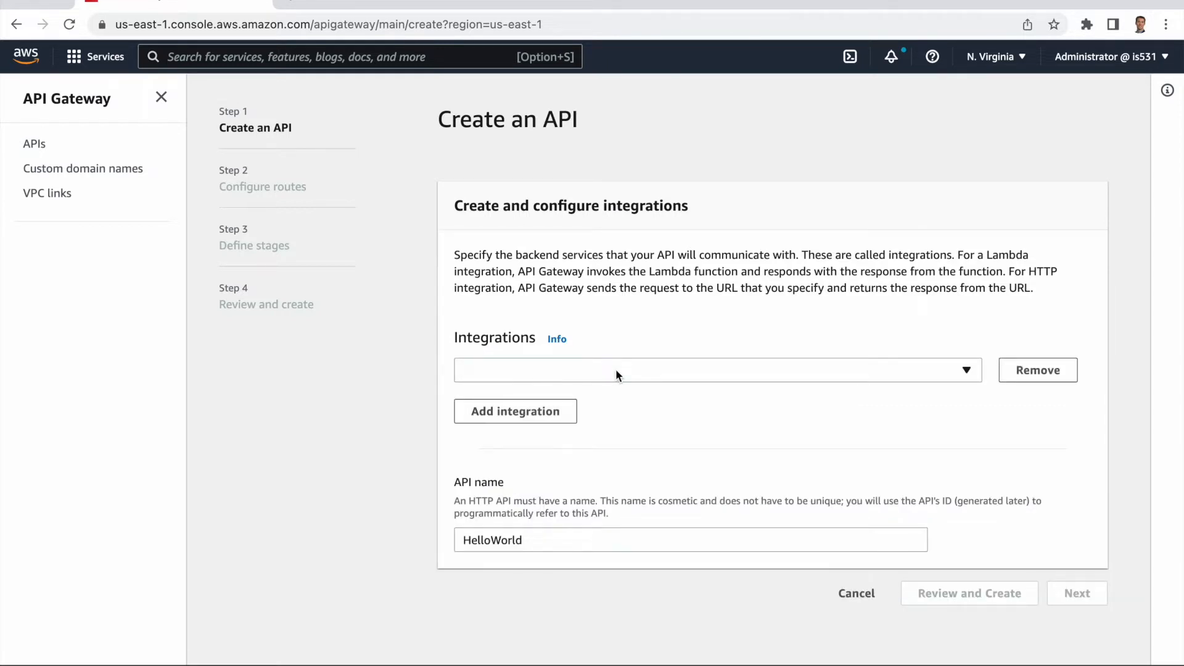
left_click(617, 374)
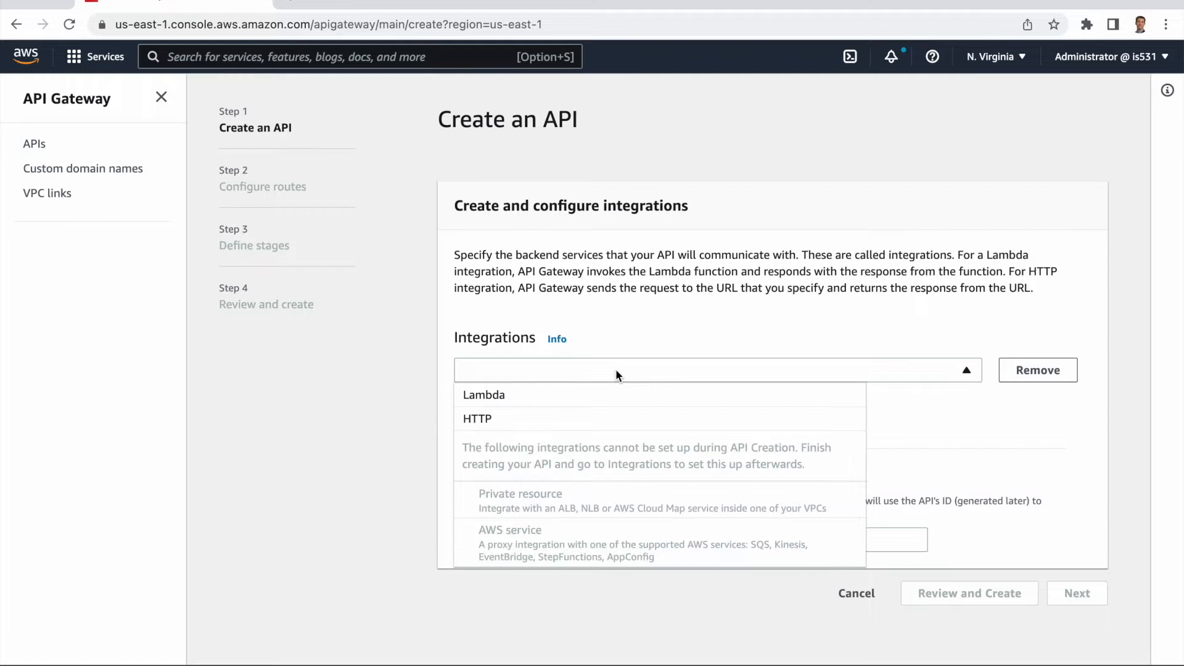
left_click(514, 402)
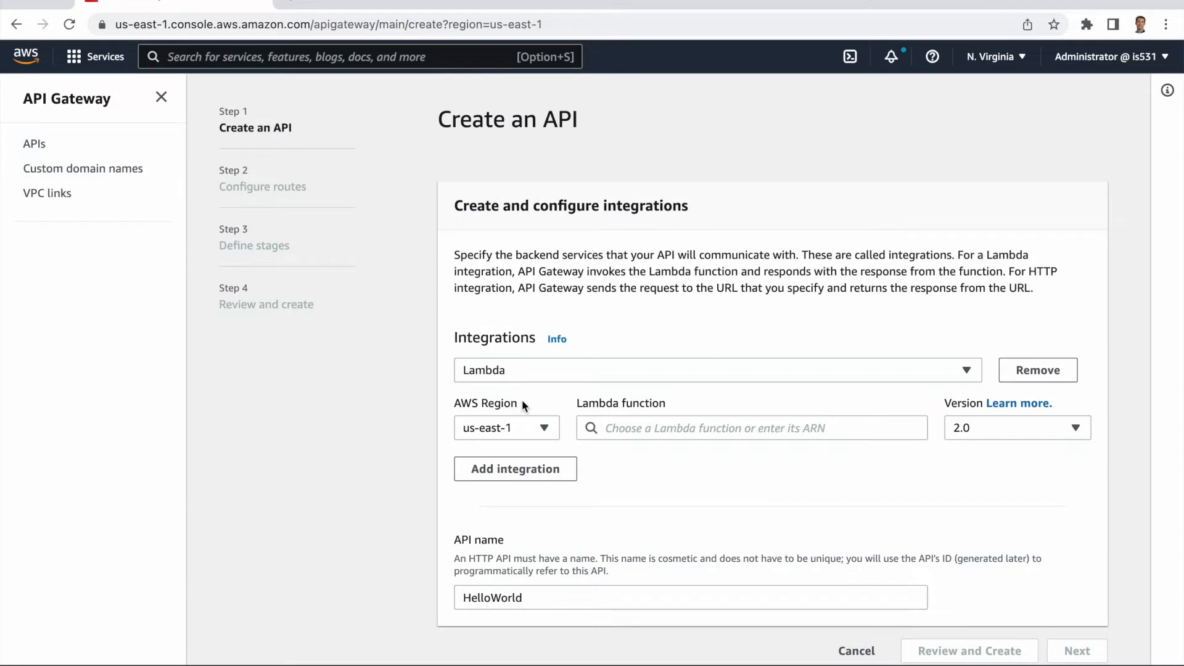
- Choose the dailyDonutList function for the Lambda integration and continue to the route configuration
left_click(676, 430)
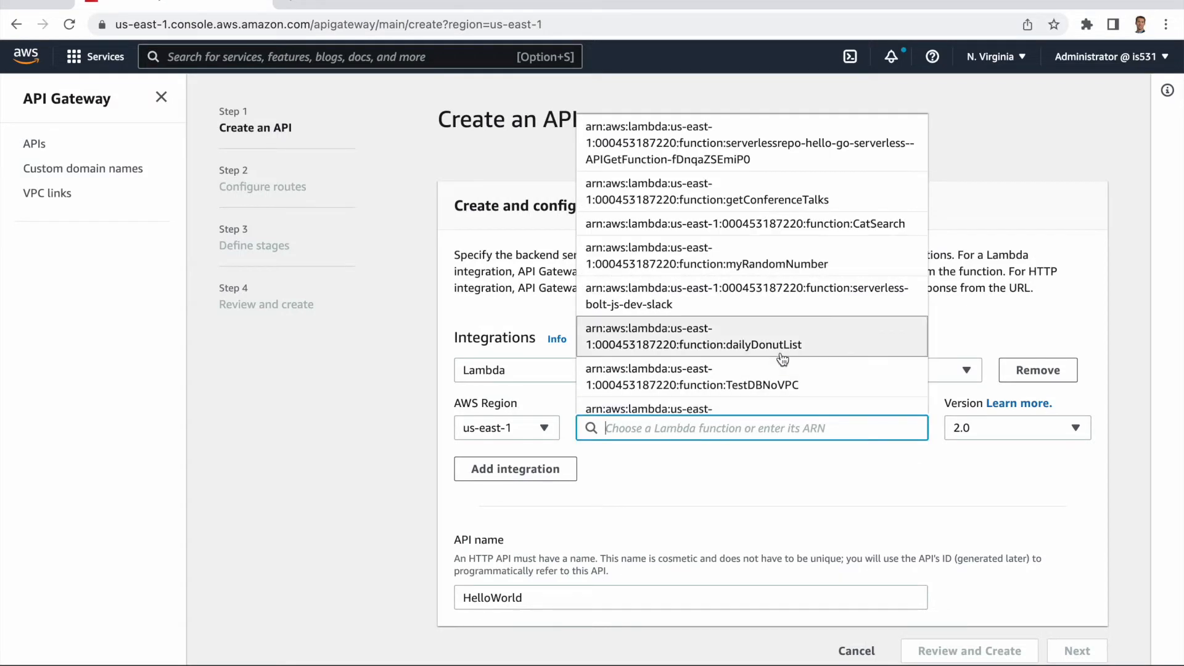
scroll(782, 359, "down", 3)
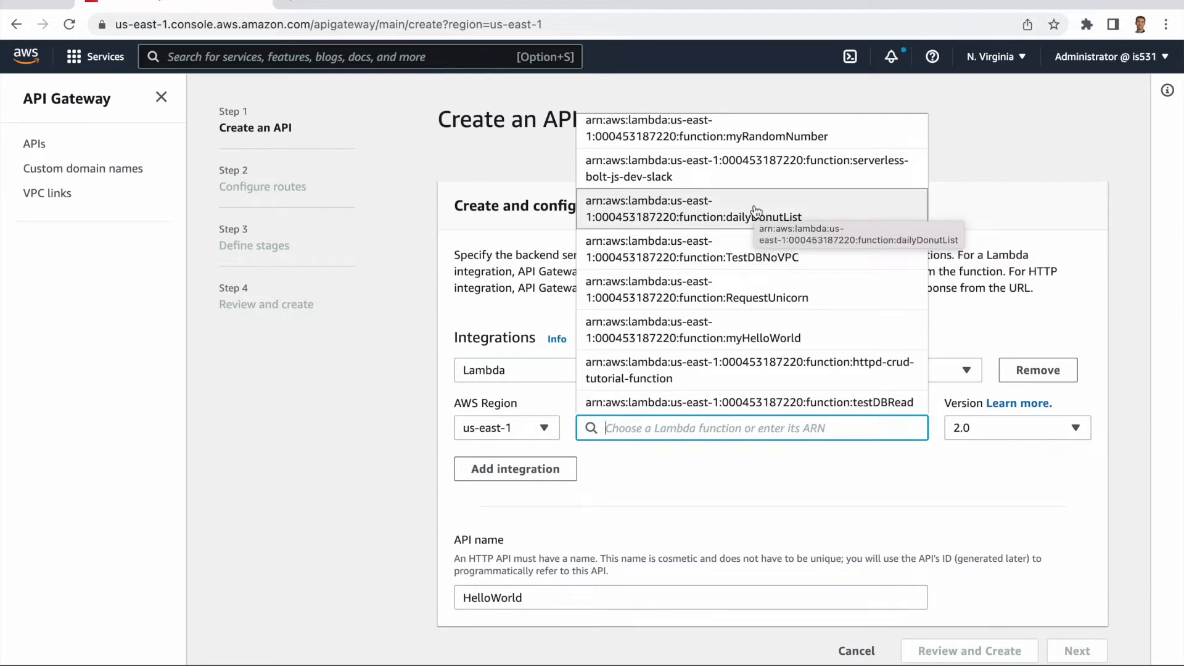
left_click(756, 213)
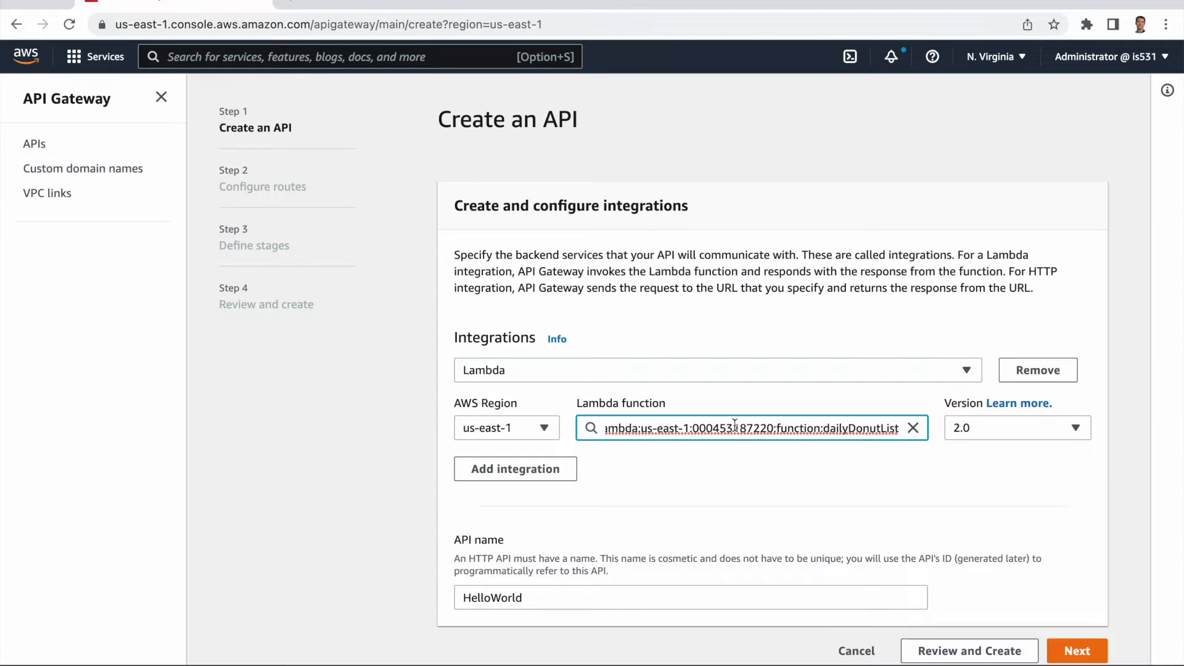
scroll(756, 442, "down", 1)
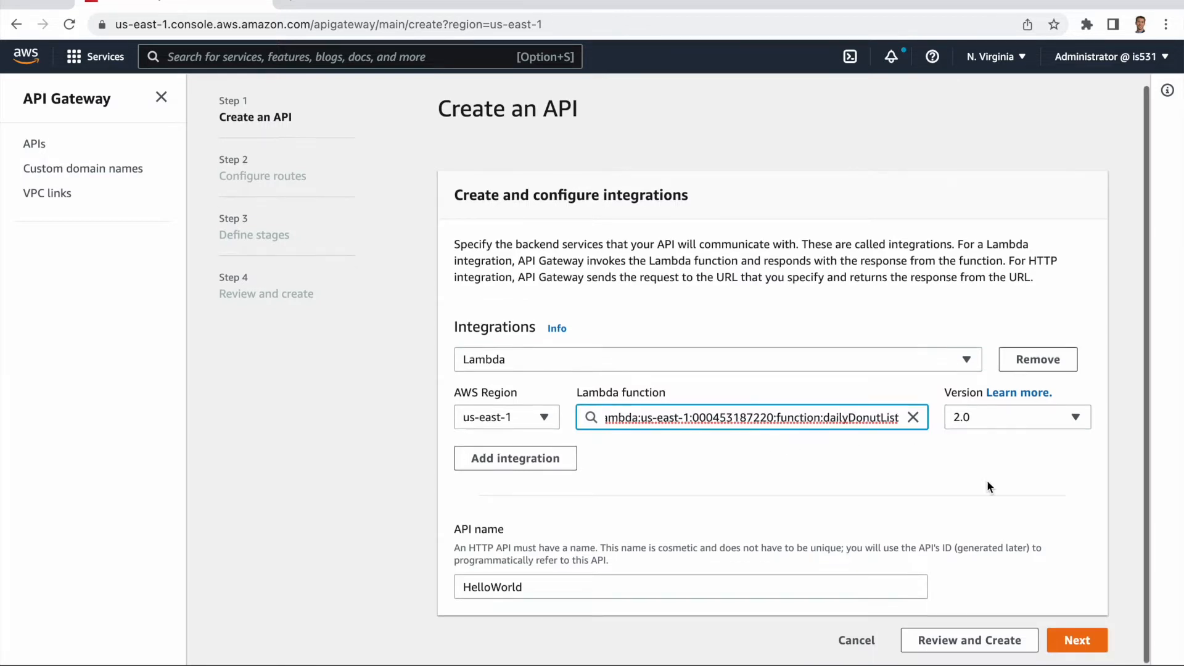
left_click(1066, 638)
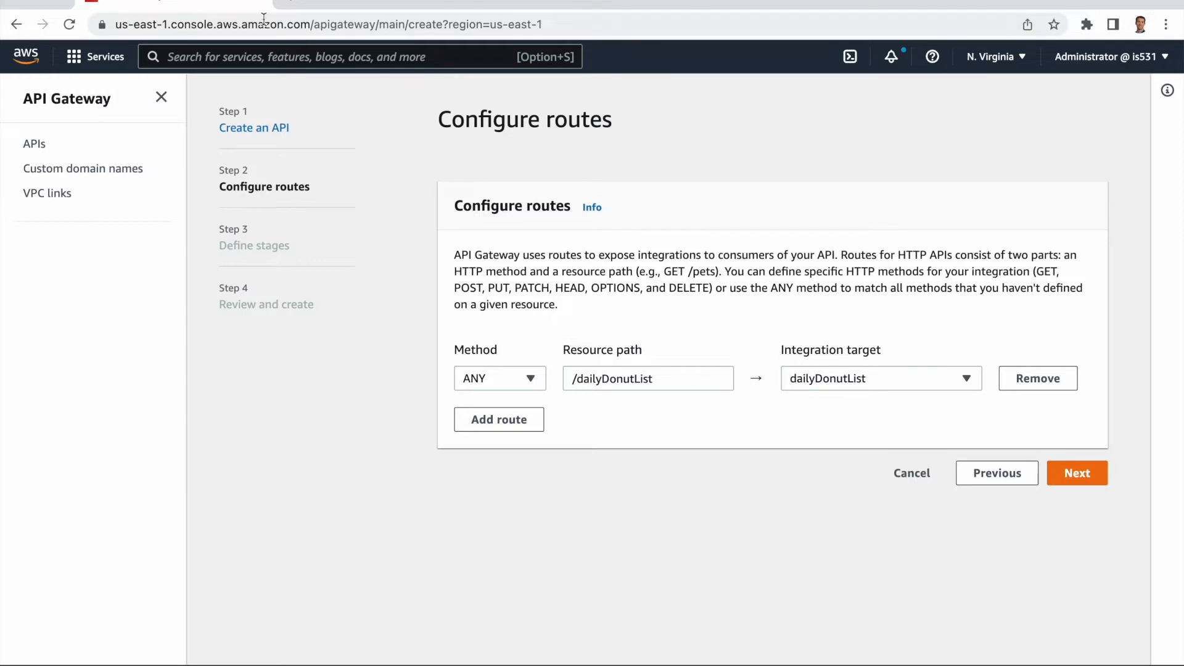
- Highlight the /apigateway/ part of the page address to point out the resource path
left_click(148, 24)
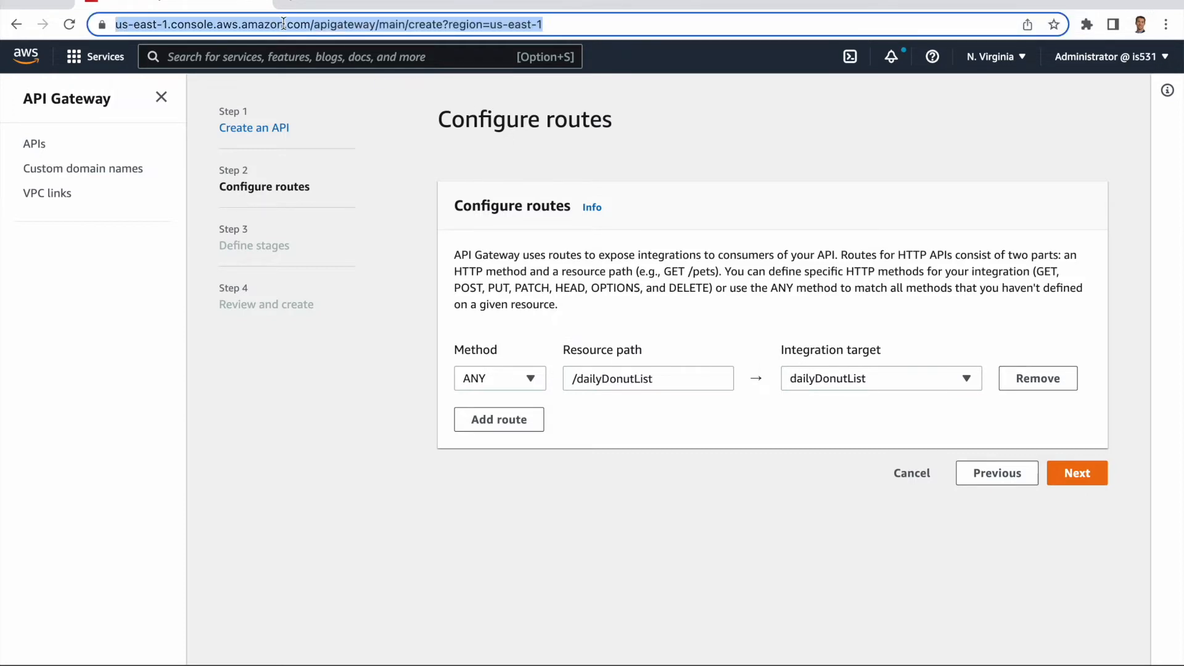
left_click(315, 23)
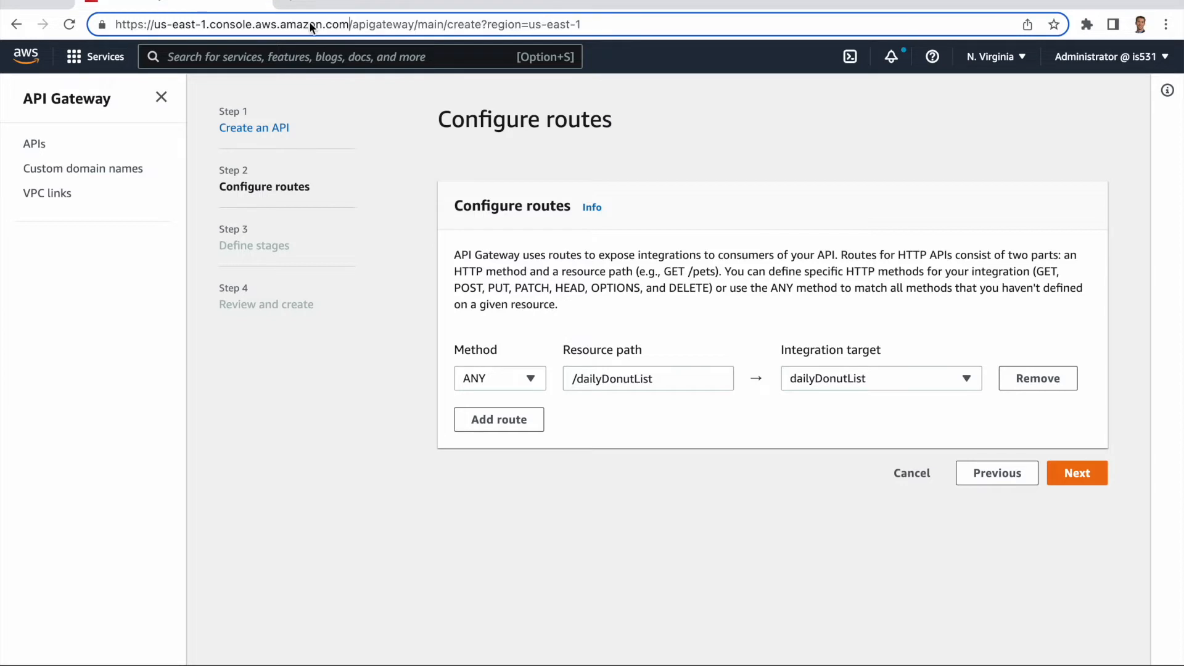
left_click_drag(350, 25, 418, 24)
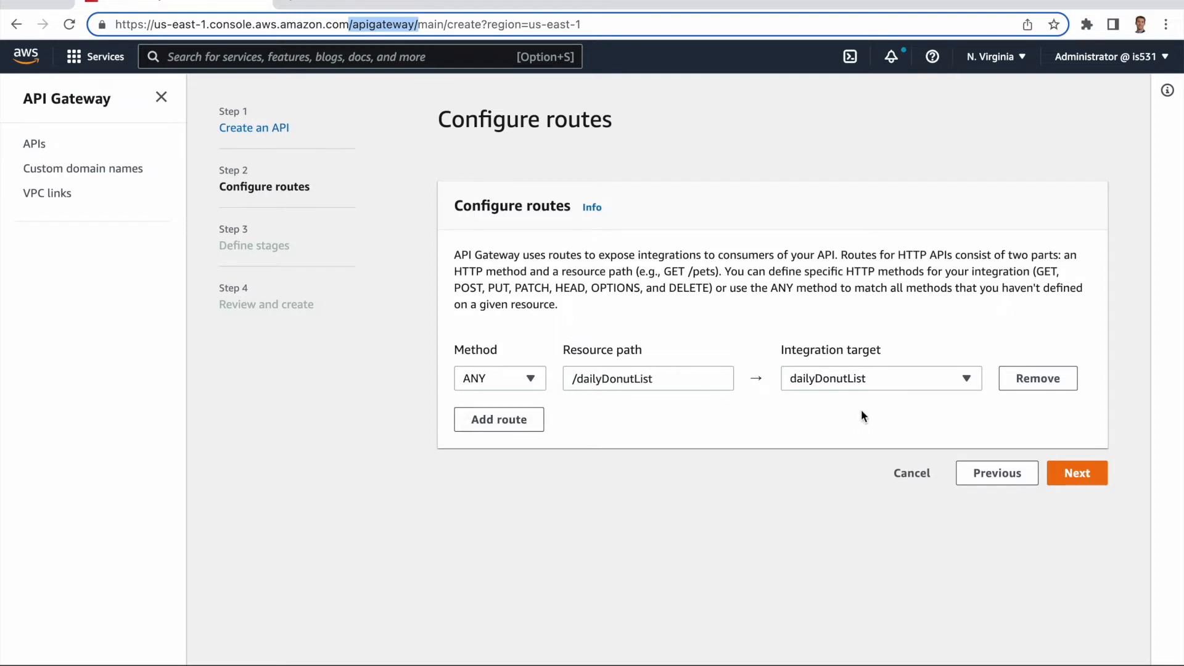
- Add a second route with the resource path /helloWorld and the integration target dailyDonutList
left_click(508, 419)
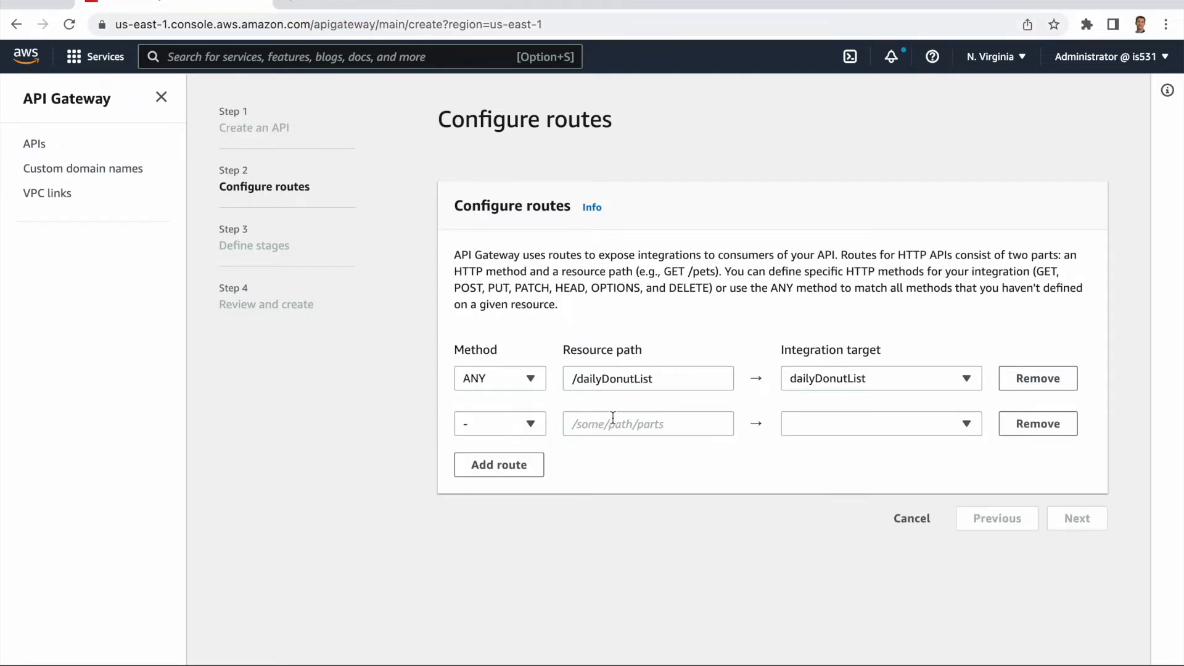
left_click(506, 425)
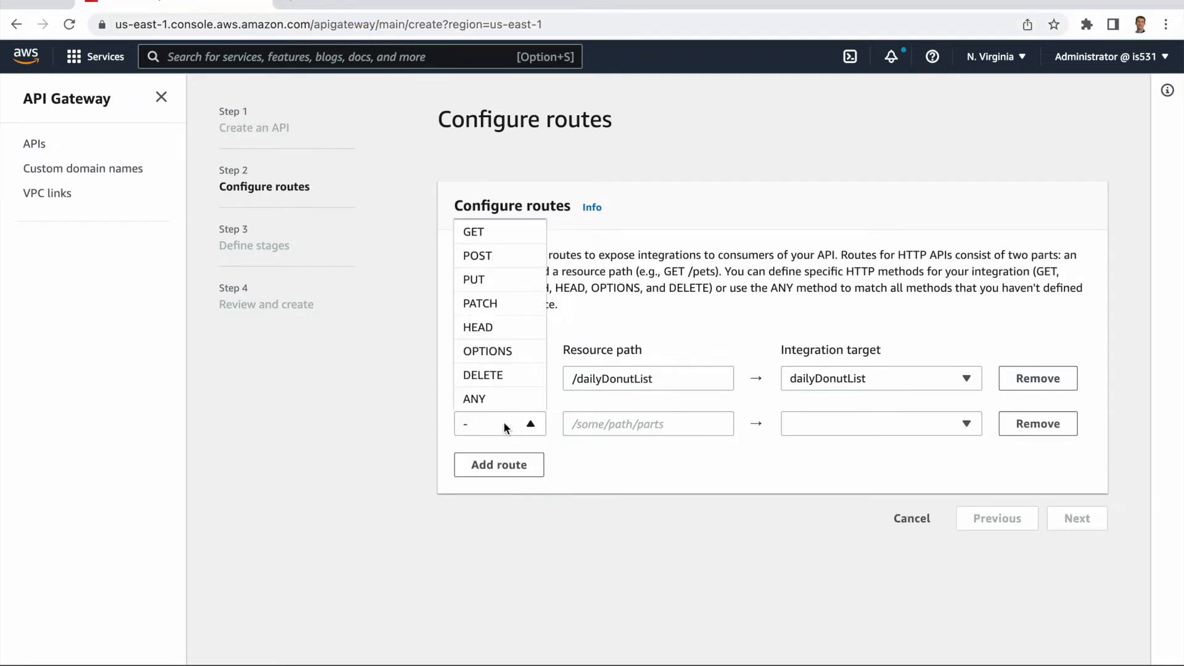
left_click(616, 425)
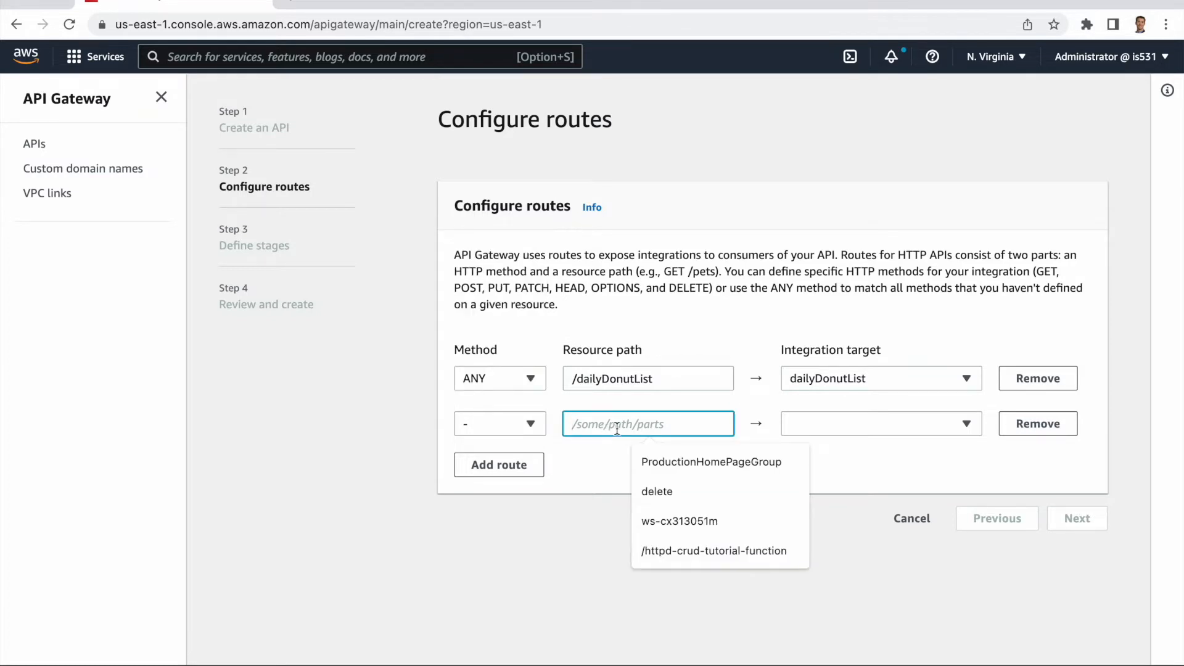
type("/helloWorld")
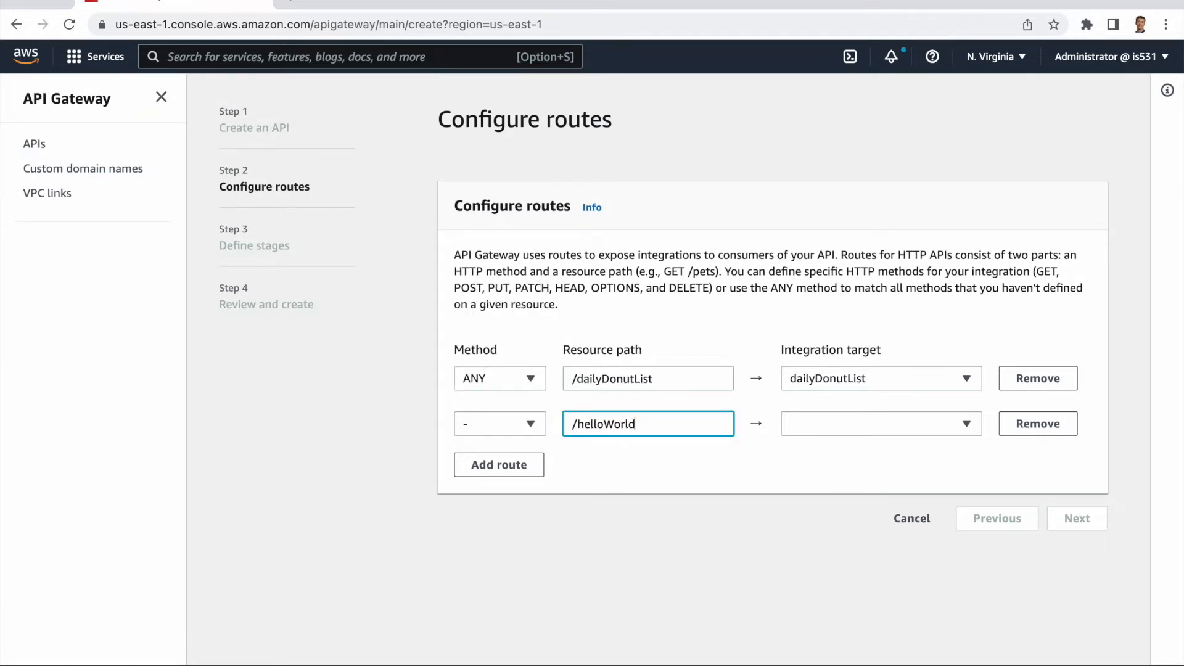
left_click(824, 423)
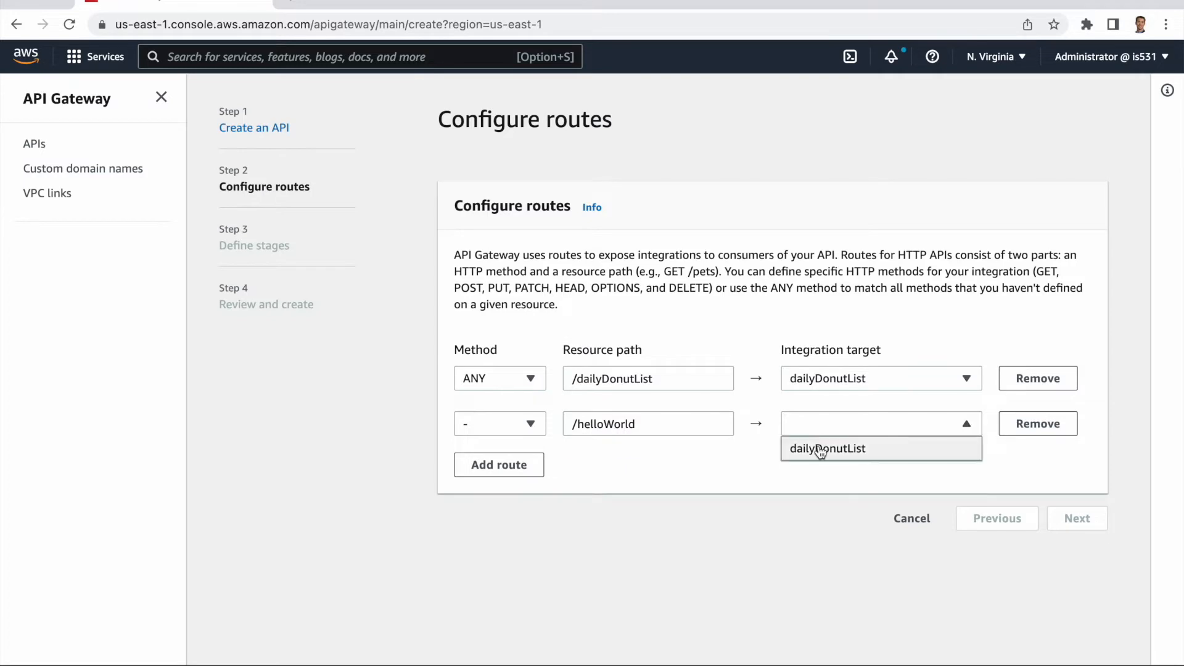
left_click(821, 449)
left_click(902, 425)
left_click(902, 429)
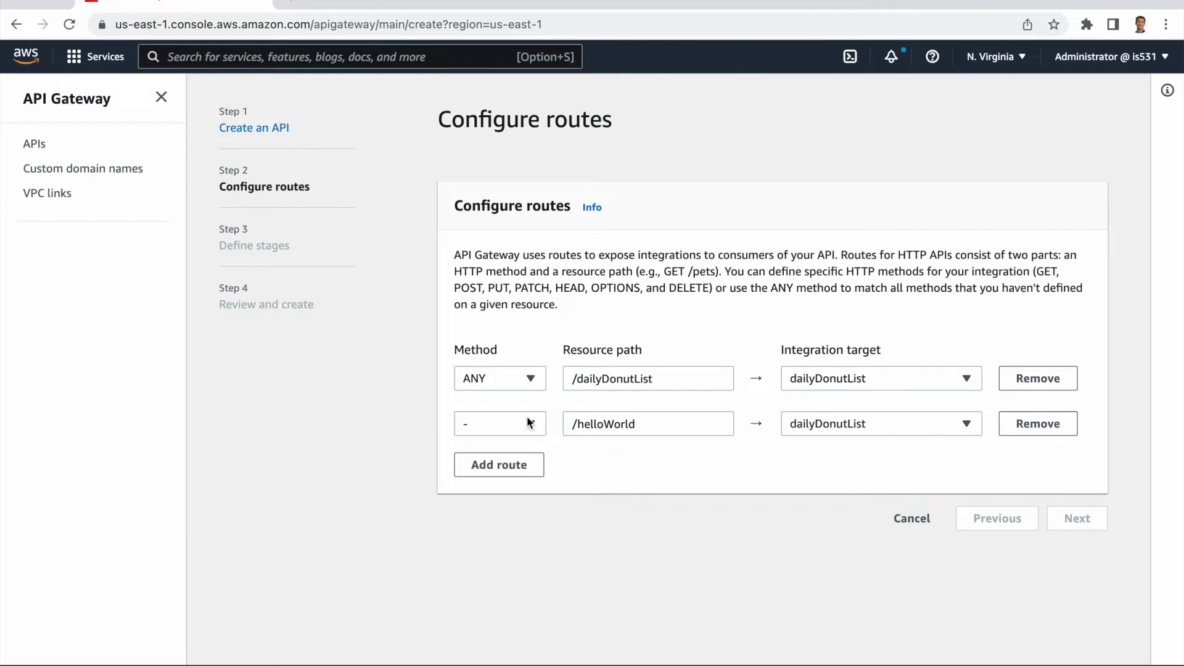
- Set the /dailyDonutList route's method to GET and the /helloWorld route's method to PUT
left_click(530, 381)
left_click(514, 403)
left_click(525, 422)
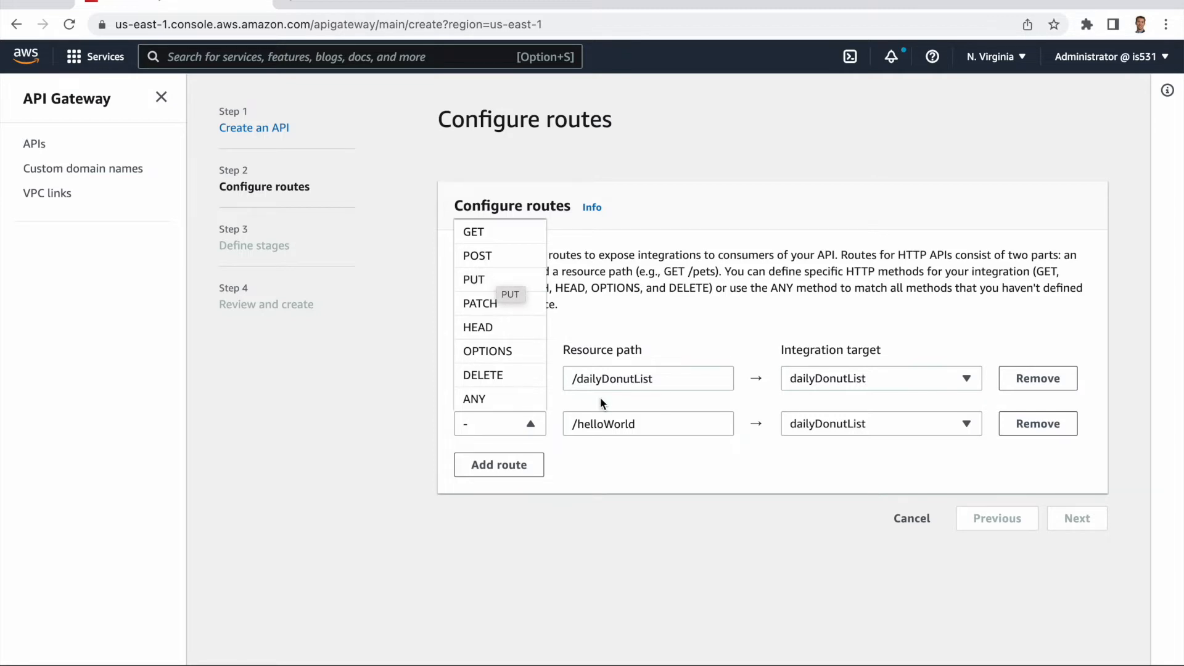
left_click(638, 425)
left_click_drag(641, 425, 567, 424)
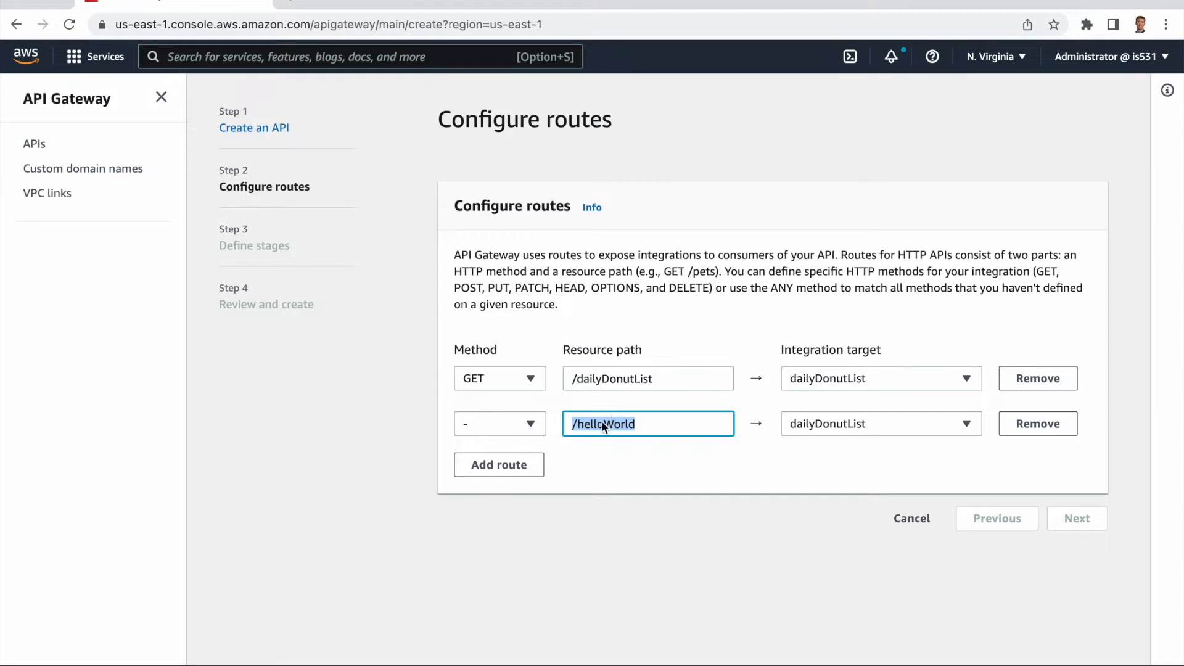
left_click(527, 424)
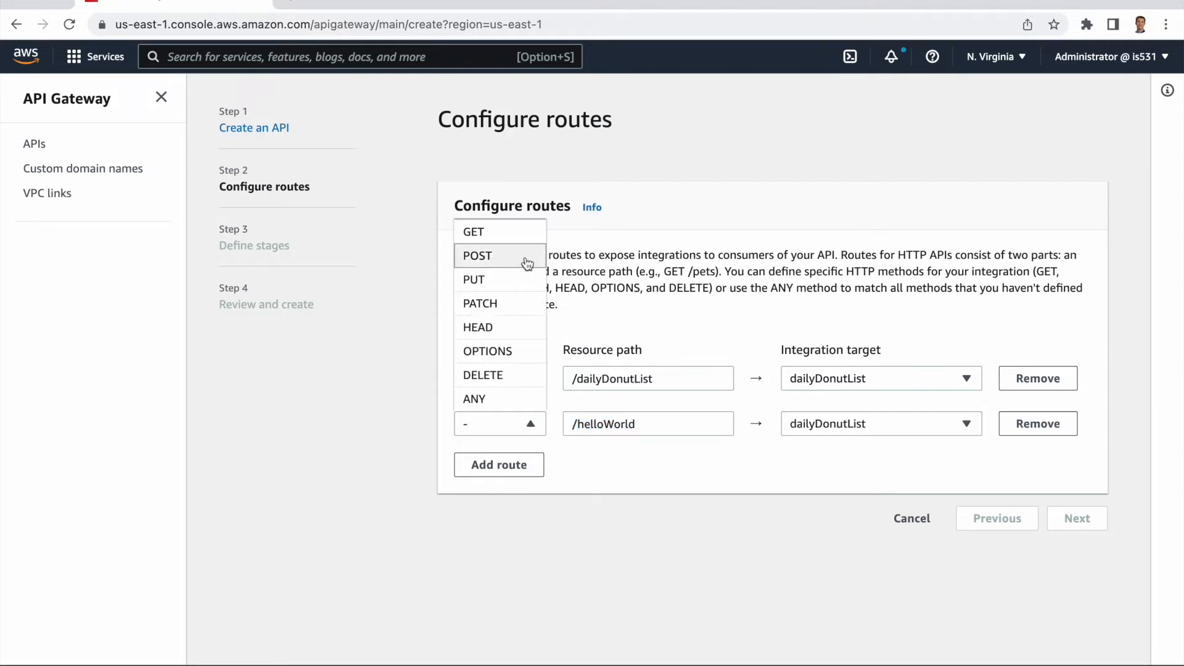
left_click(515, 279)
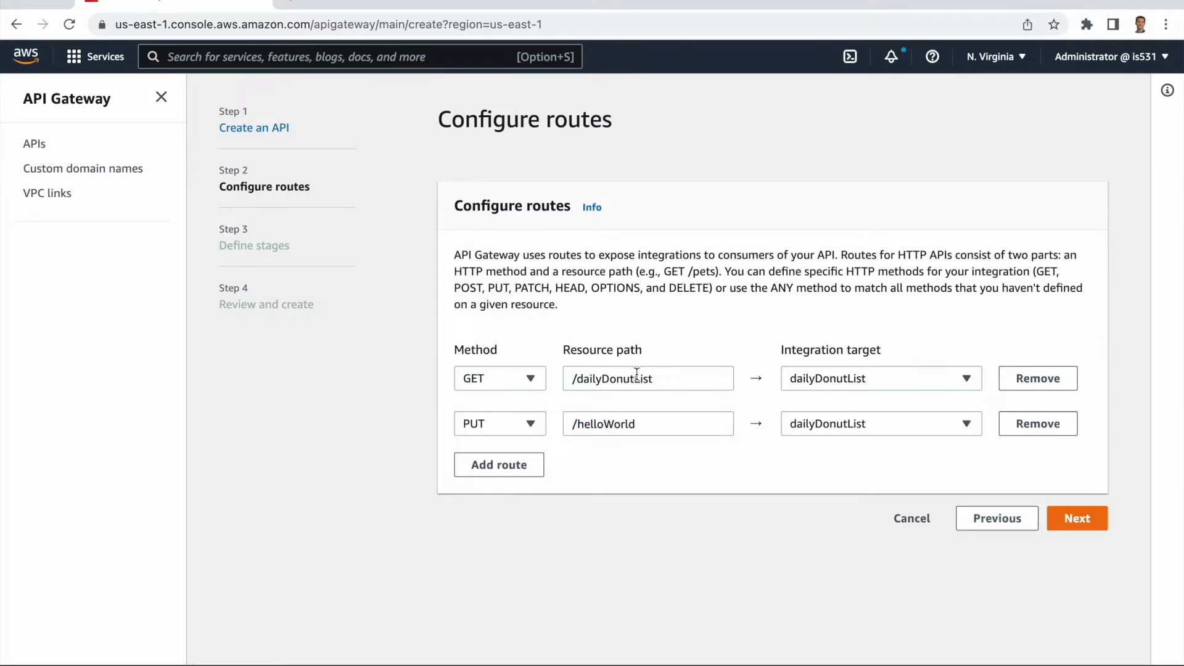
- Copy the first route's path /dailyDonutList over the second route's resource path
left_click_drag(657, 385, 440, 326)
key("super+c")
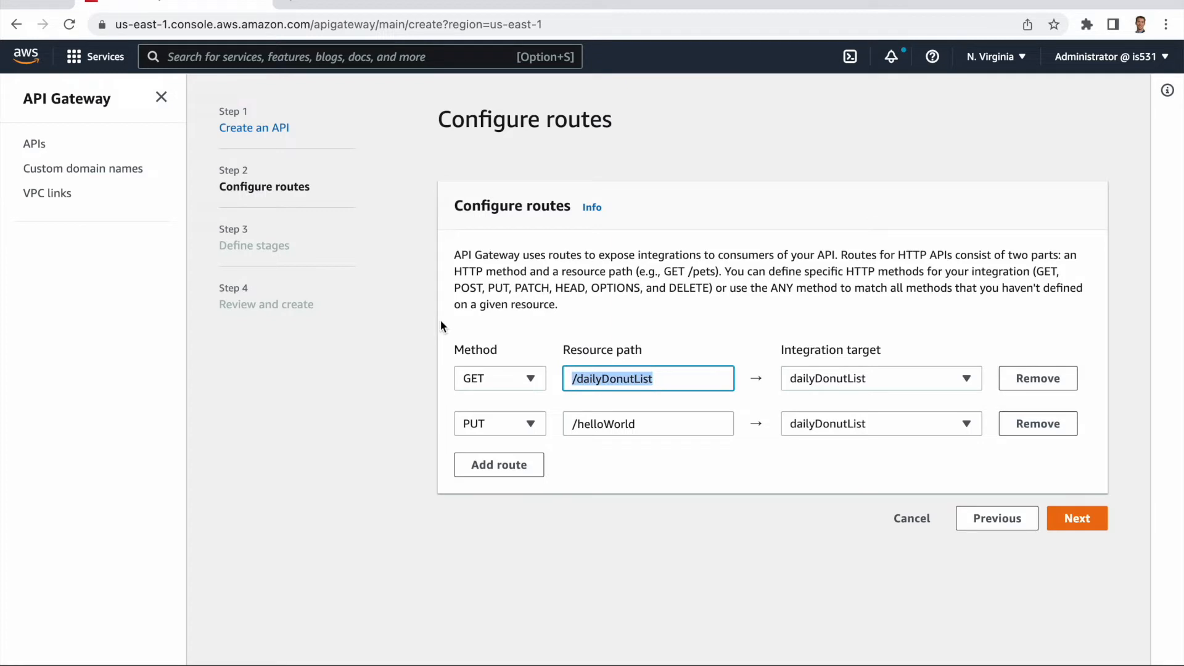
left_click_drag(646, 426, 502, 408)
key("super+v")
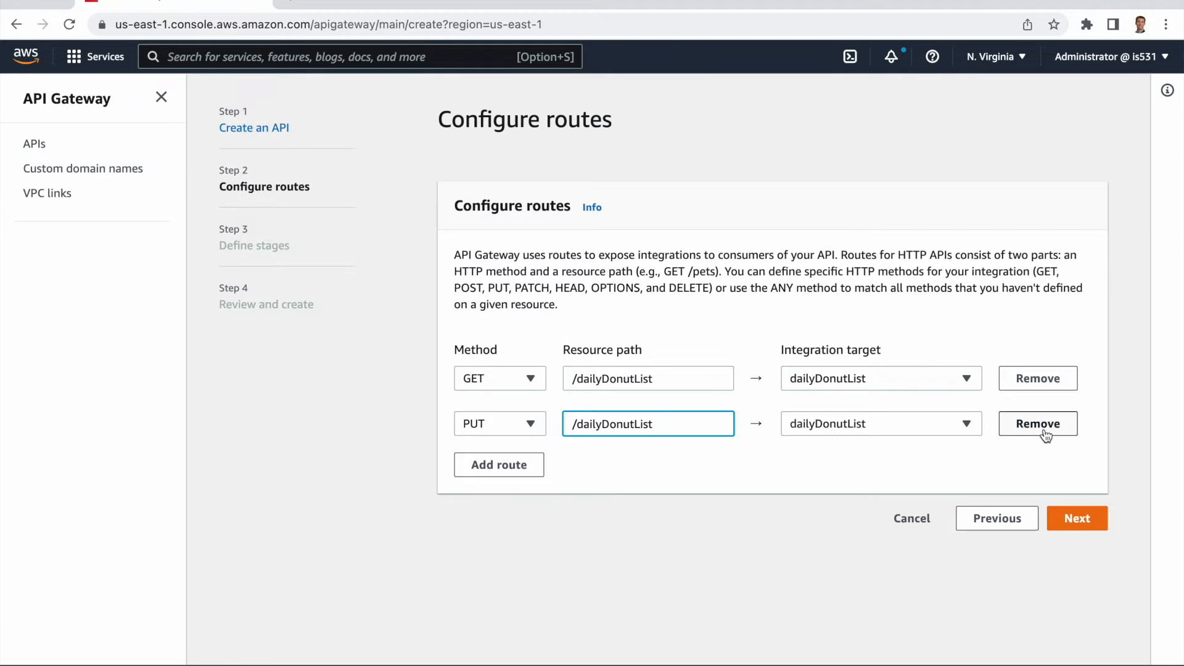
- Change the second route's method to GET and select the dailyDonutList text in its resource path
left_click(512, 424)
left_click(523, 232)
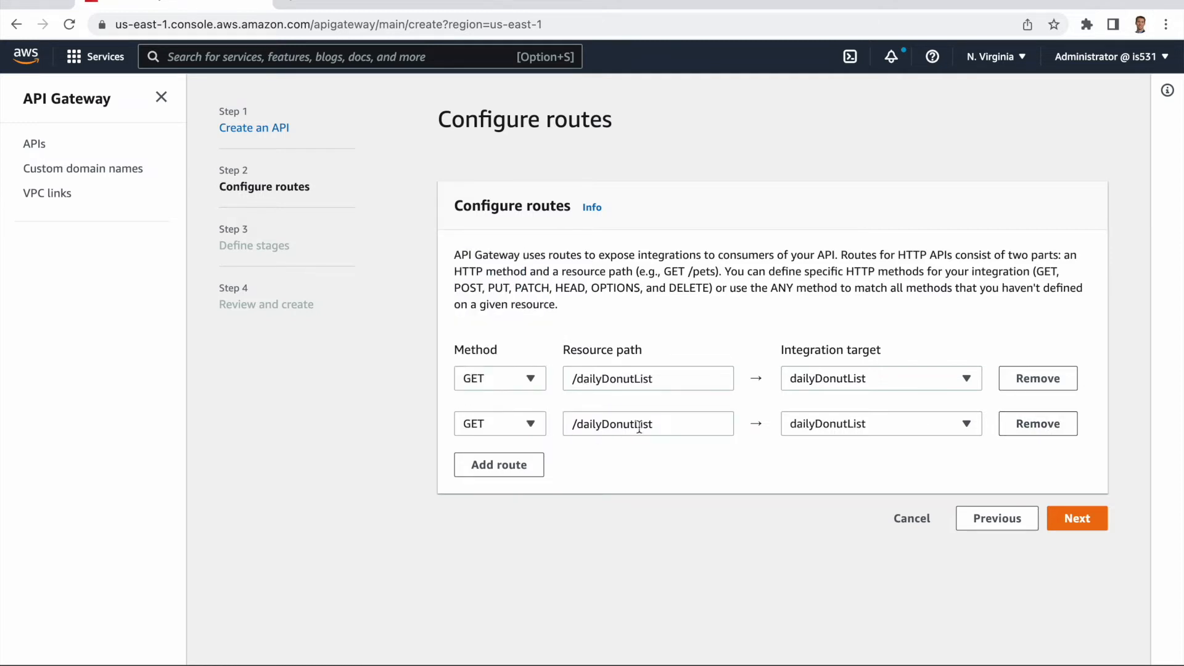
left_click(659, 427)
left_click_drag(660, 427, 583, 426)
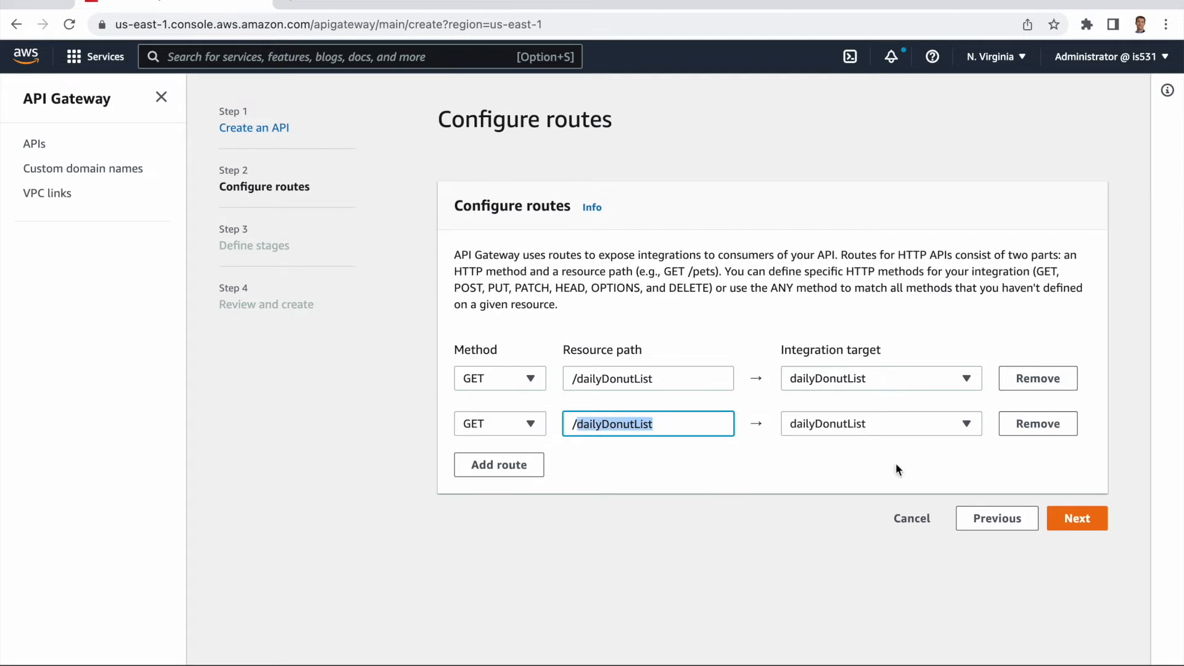
- Set the second route's resource path to /allDonuts and proceed to the stage definition
type("allDonuts")
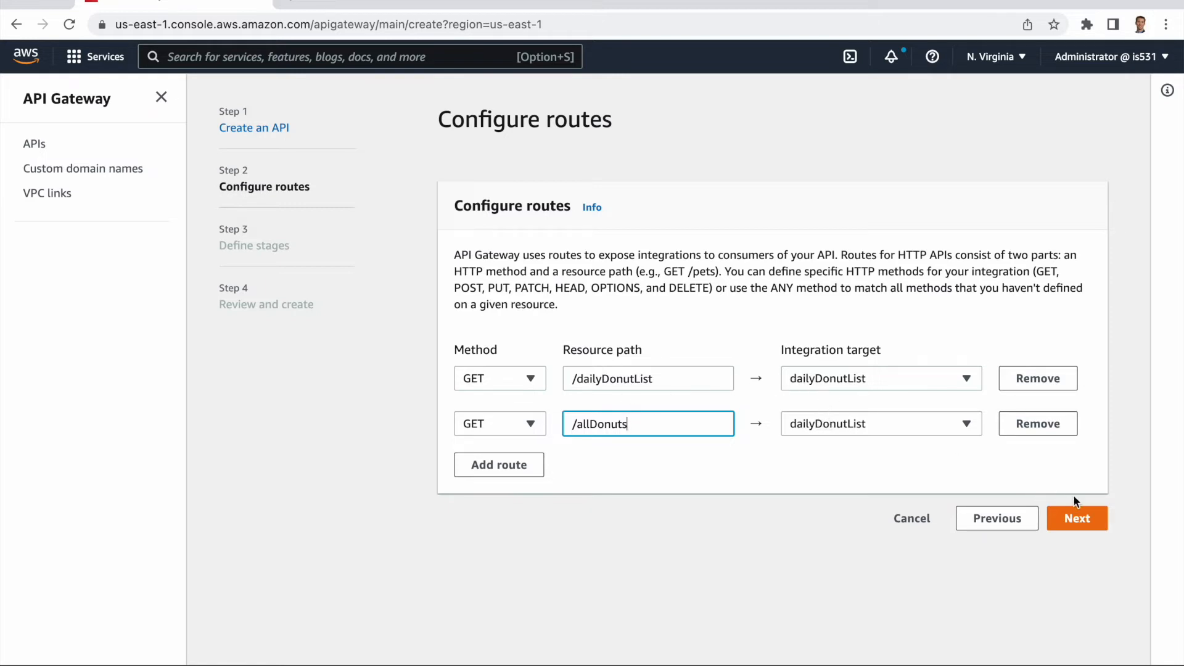
left_click(1074, 518)
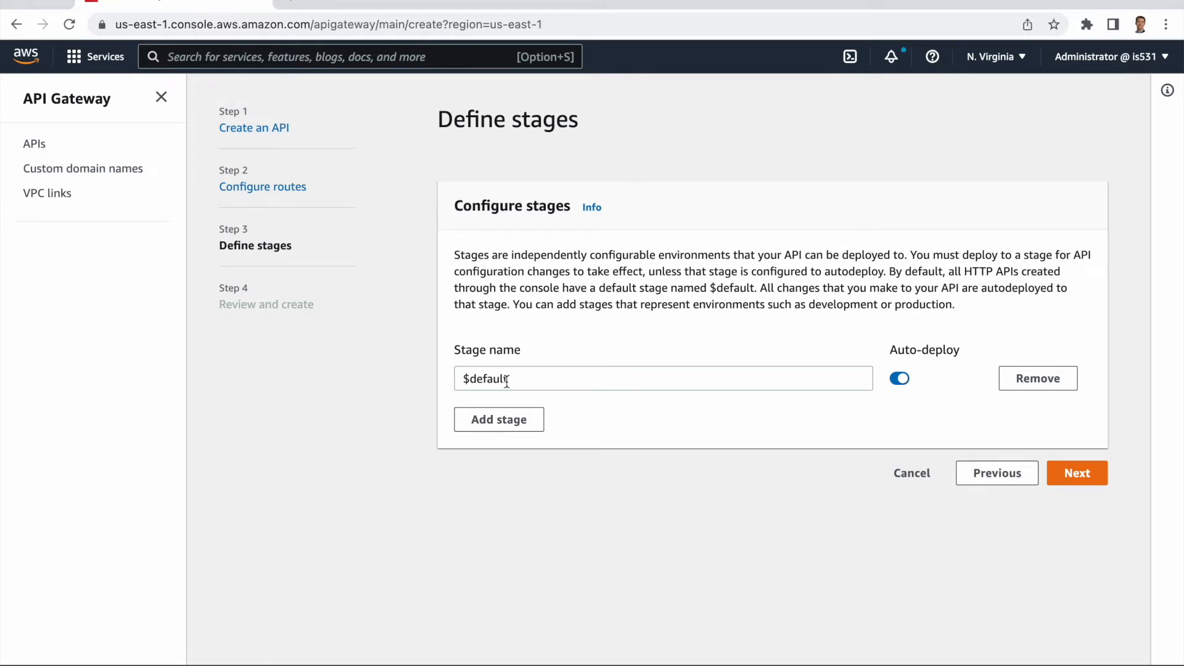
left_click(483, 419)
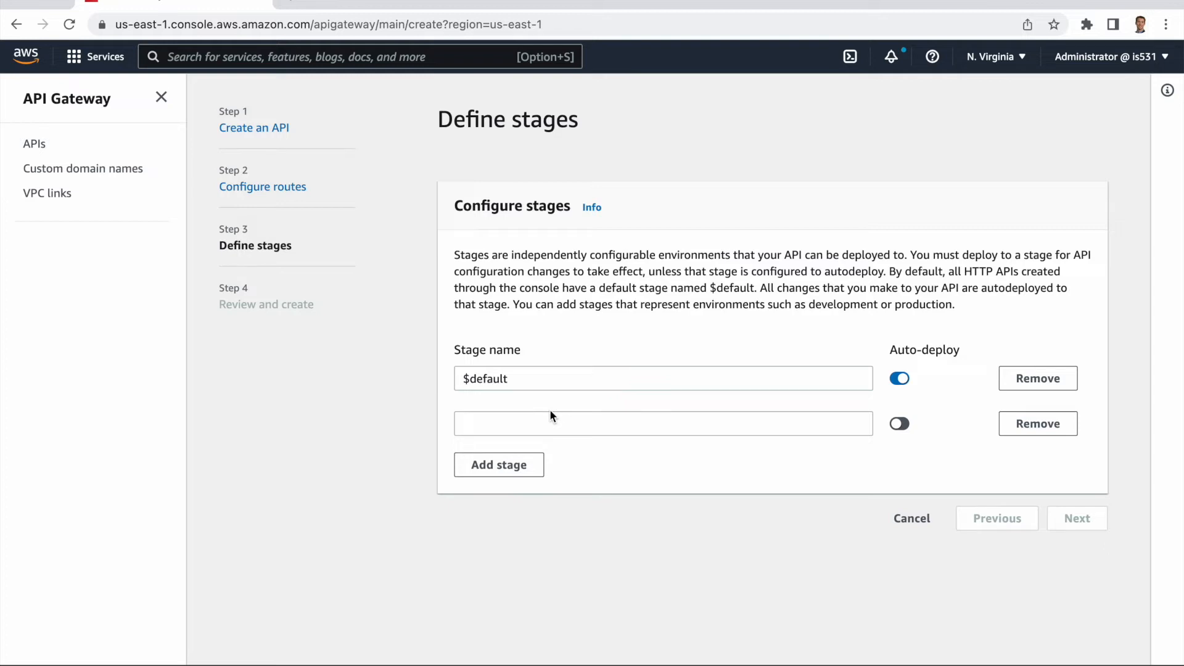
left_click(501, 465)
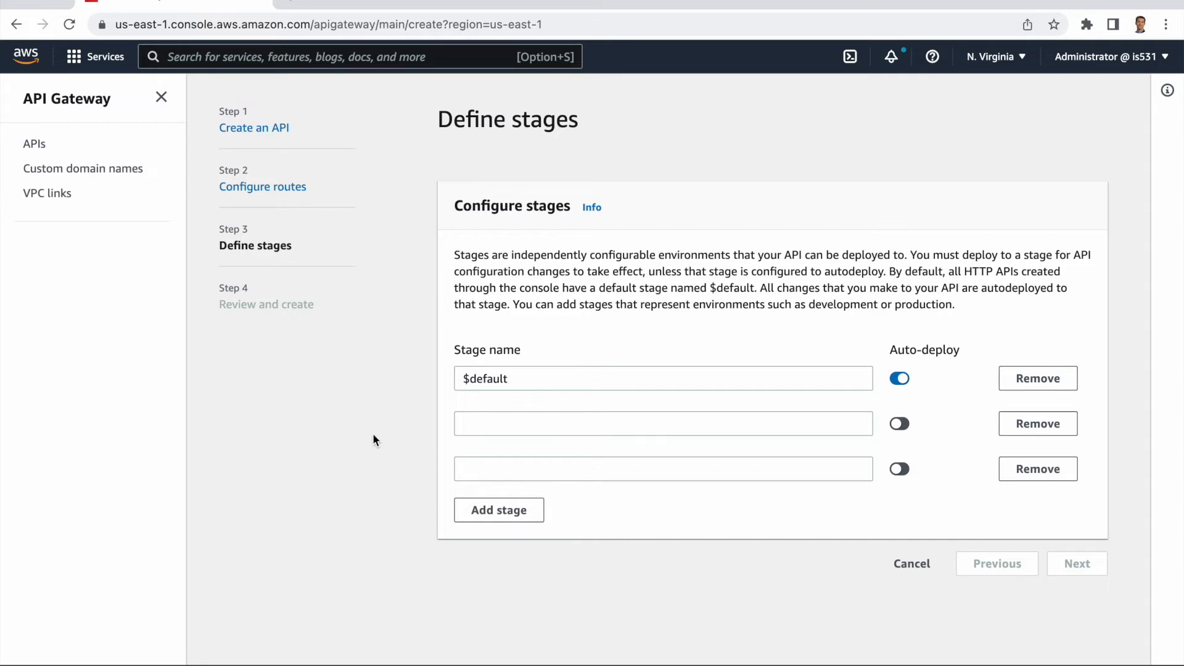
left_click(1031, 468)
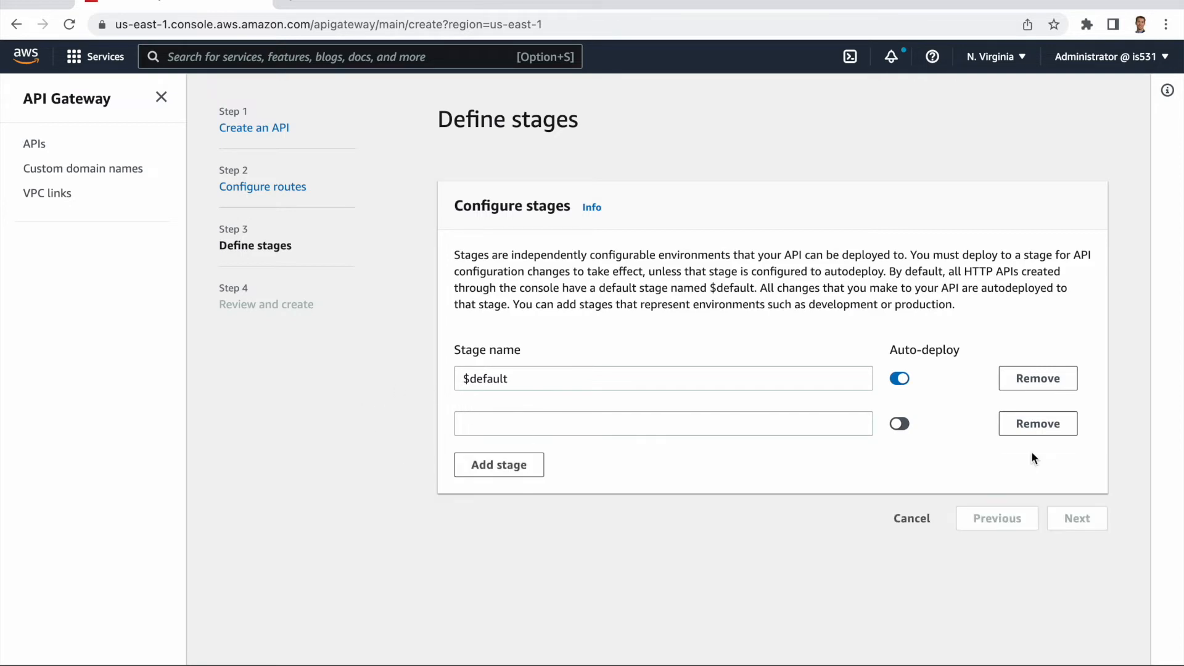
left_click(1033, 432)
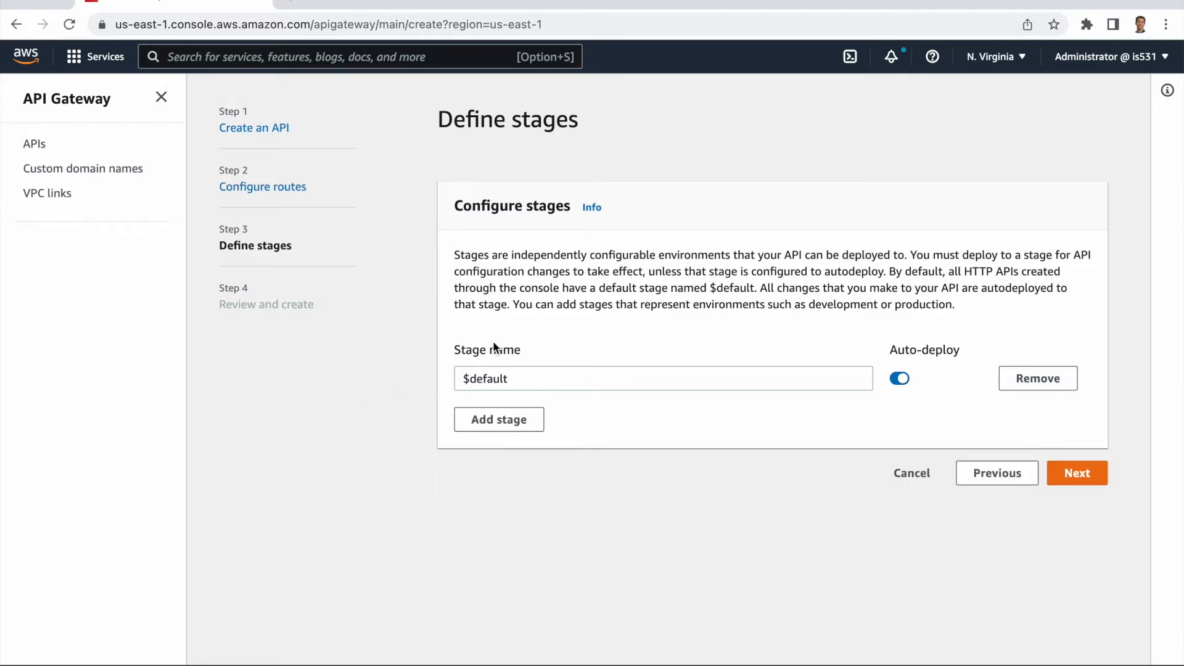
- Keep only the auto-deployed $default stage and create the HelloWorld API
left_click(1077, 475)
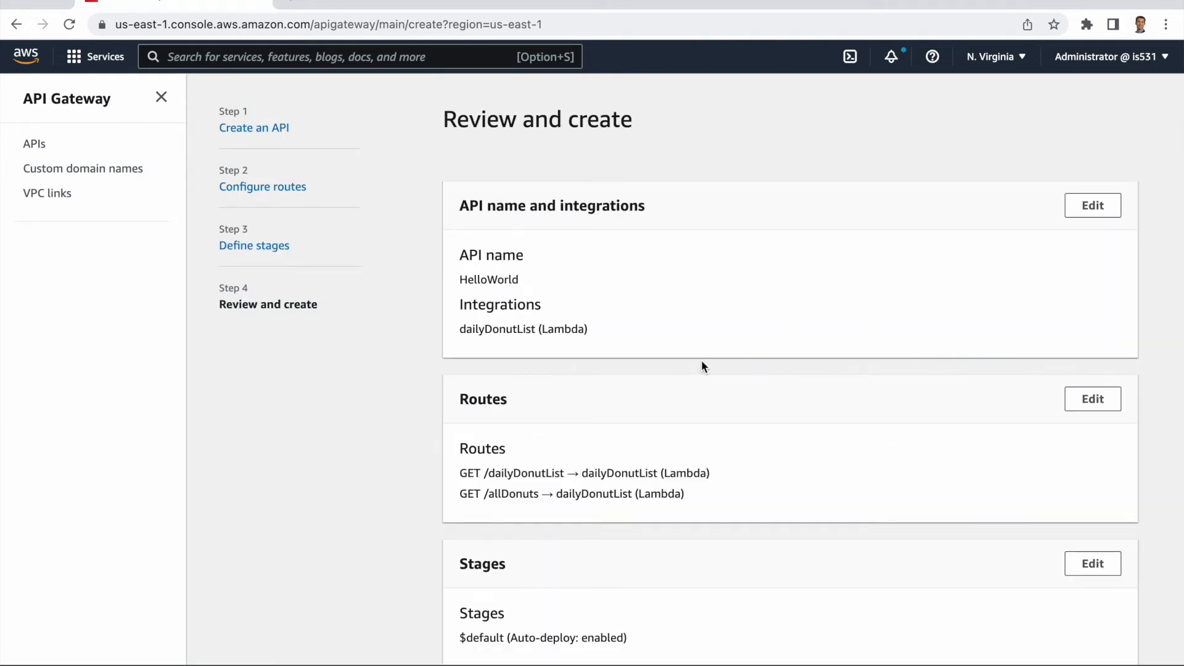
scroll(702, 366, "down", 2)
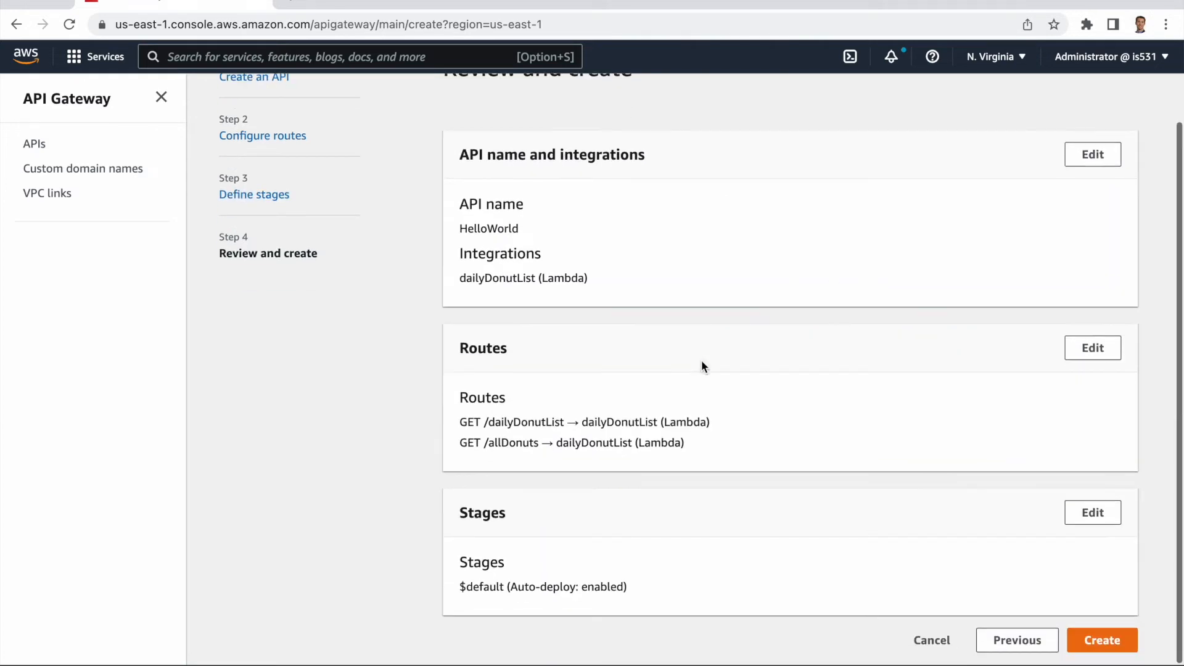
left_click(1113, 642)
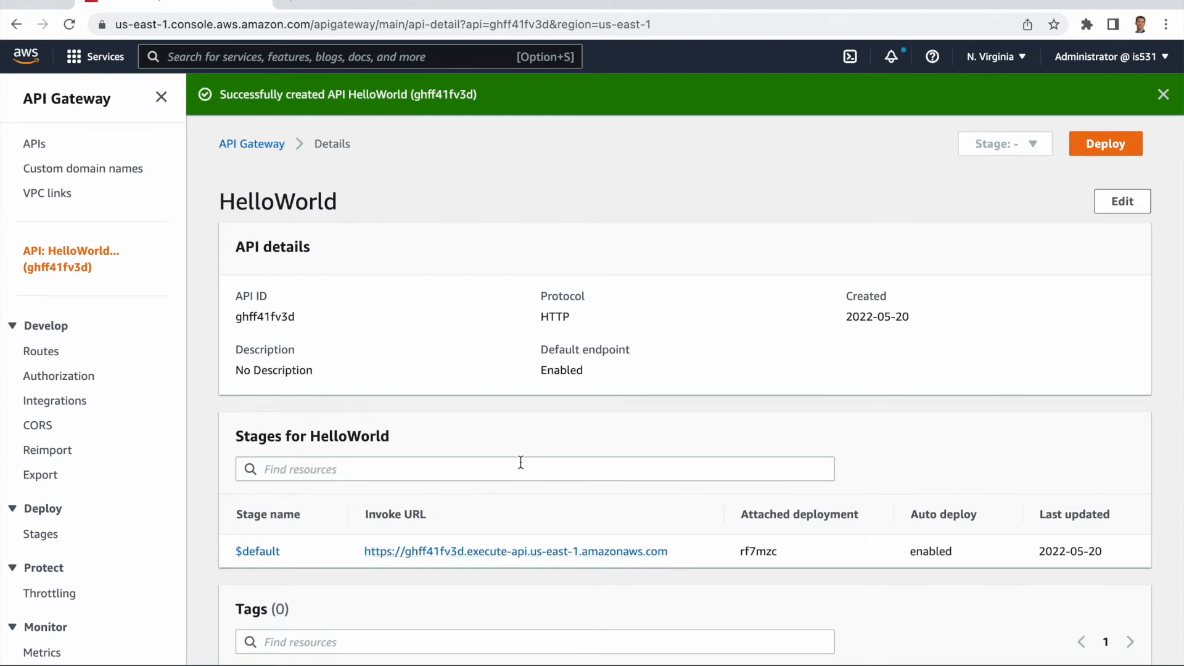
scroll(520, 462, "down", 3)
scroll(464, 463, "up", 2)
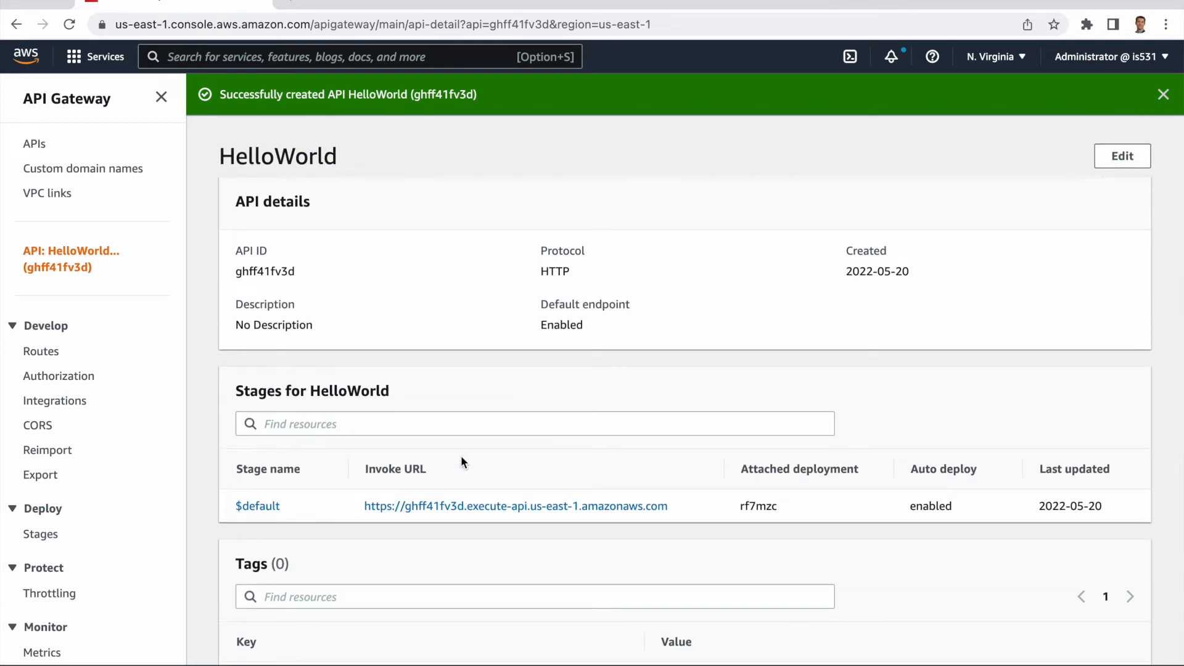
scroll(464, 462, "up", 2)
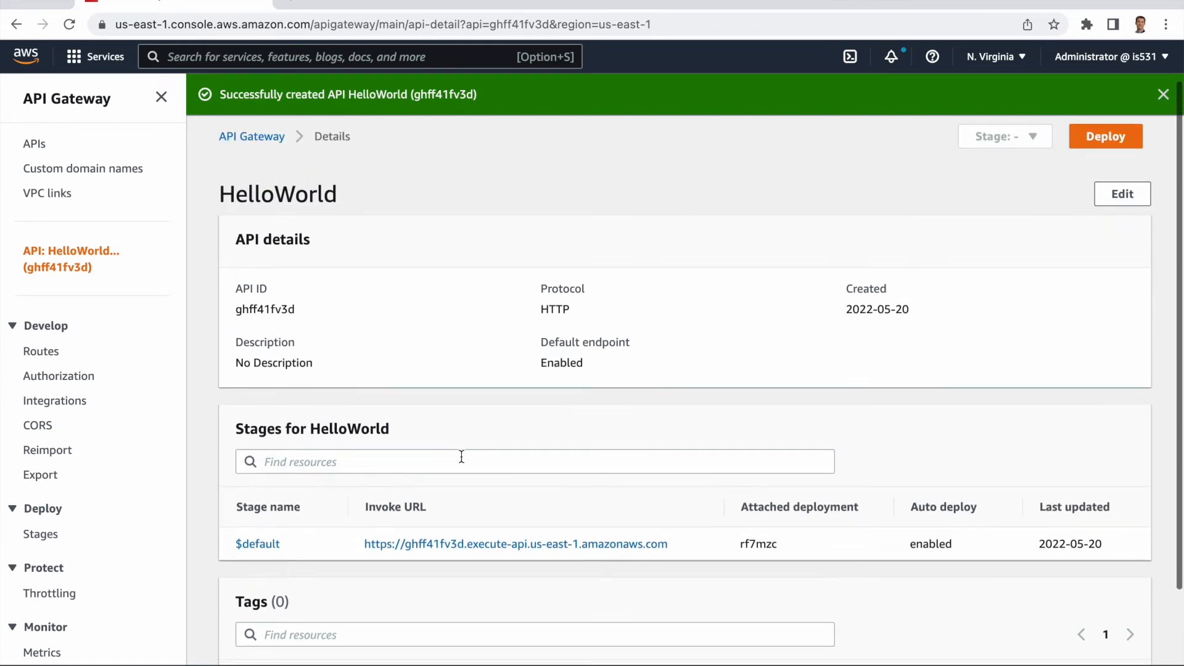
- Load the AWS console in another browser tab and open the dailyDonutList function in Lambda
left_click(292, 4)
type("con")
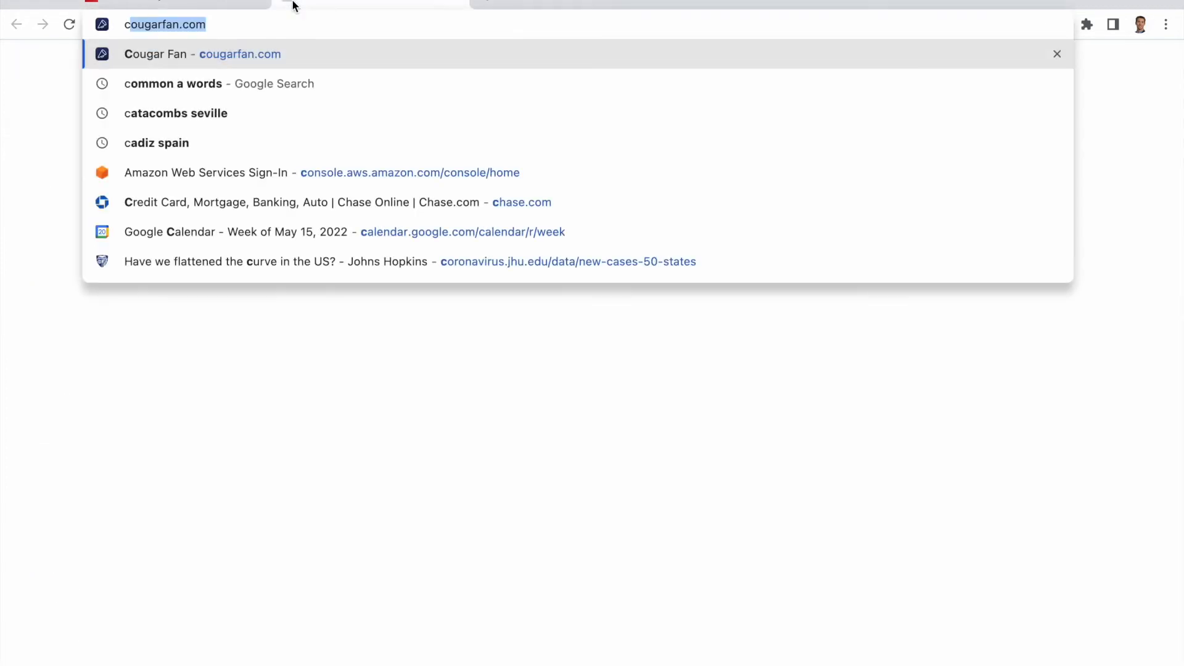
key("Return")
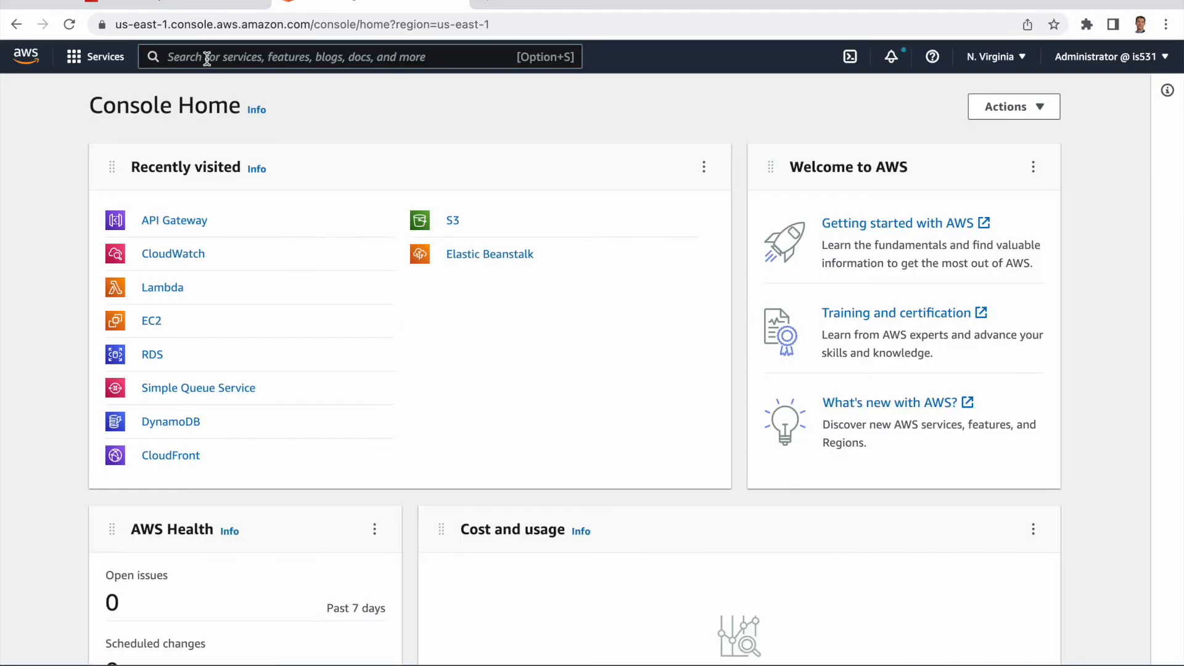
left_click(161, 289)
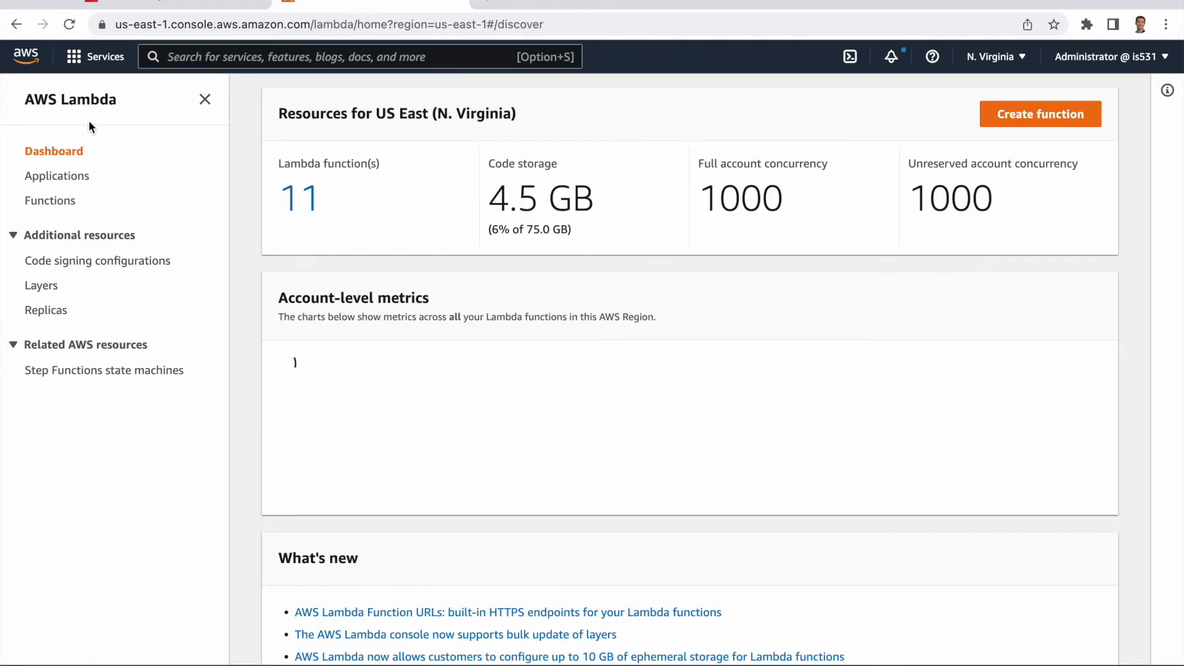
left_click(47, 203)
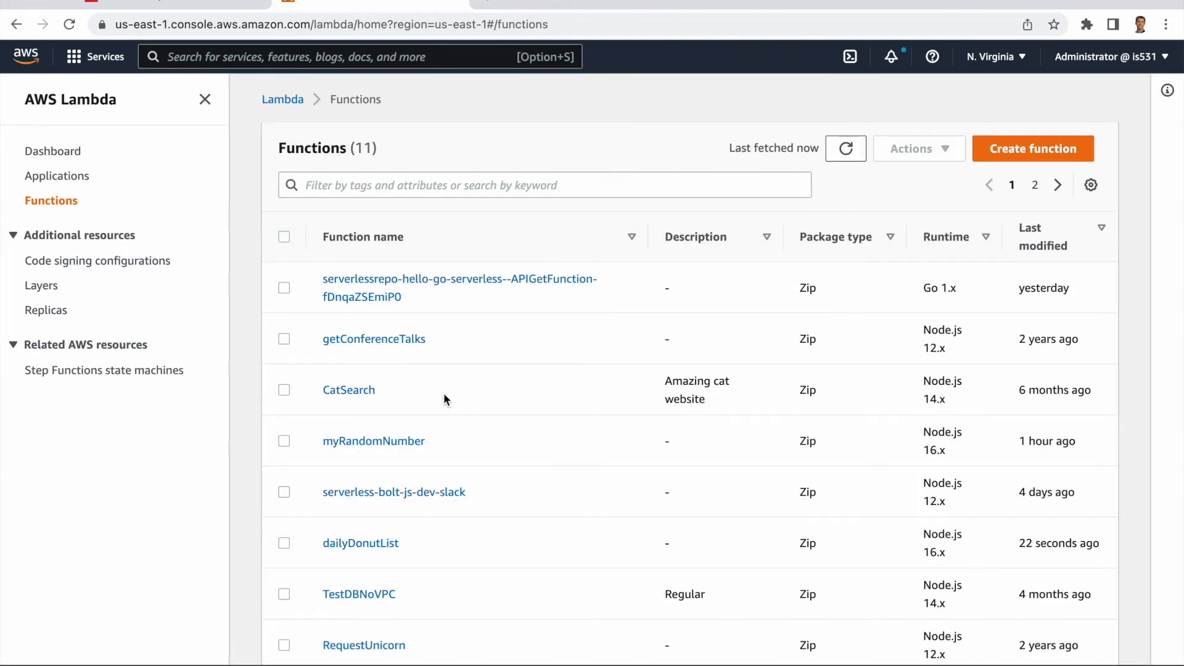
scroll(444, 395, "down", 1)
scroll(443, 393, "down", 2)
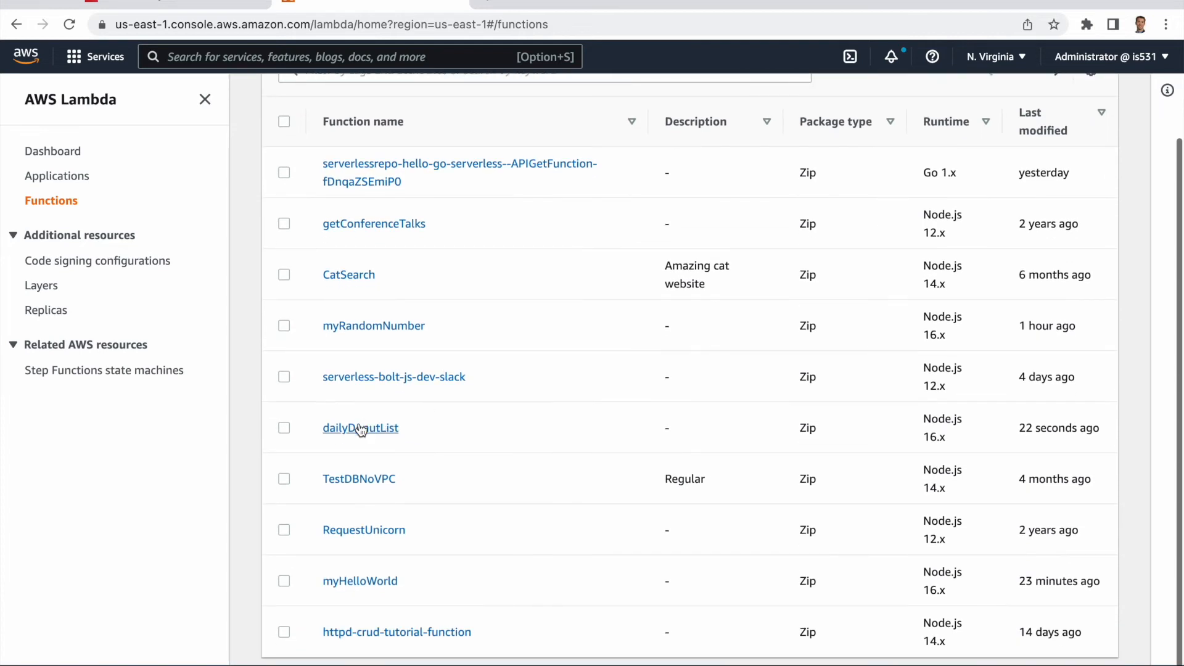
left_click(354, 427)
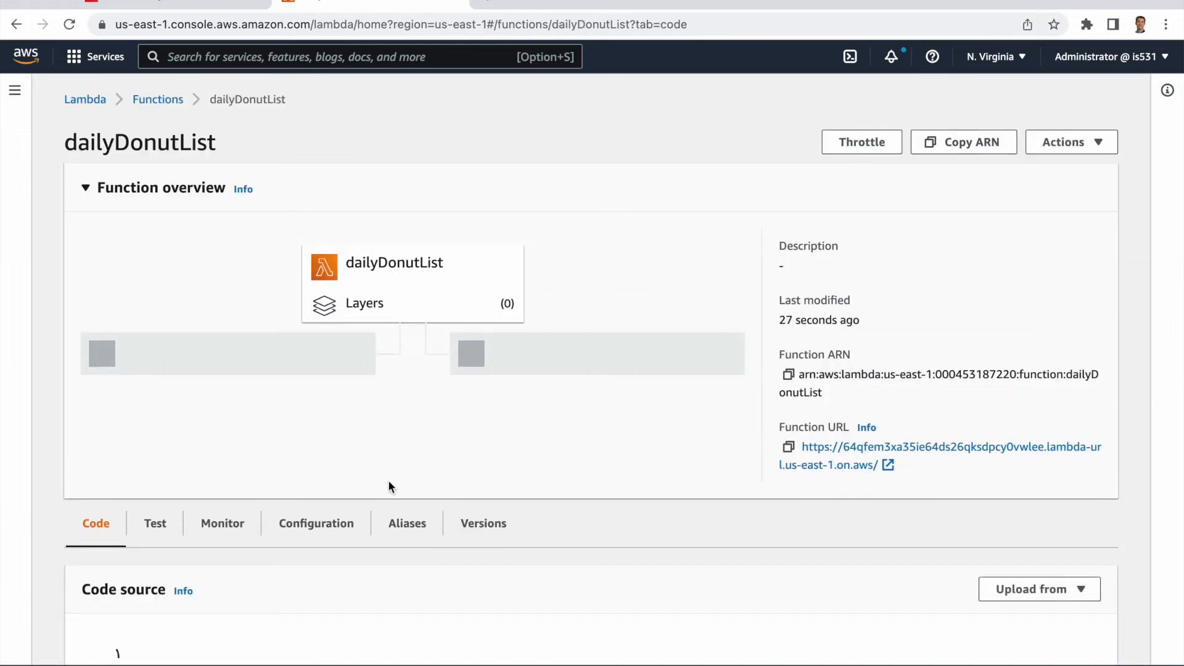
- Examine the index.js handler code and where donutList is used in the response body
scroll(387, 480, "down", 3)
scroll(388, 480, "down", 2)
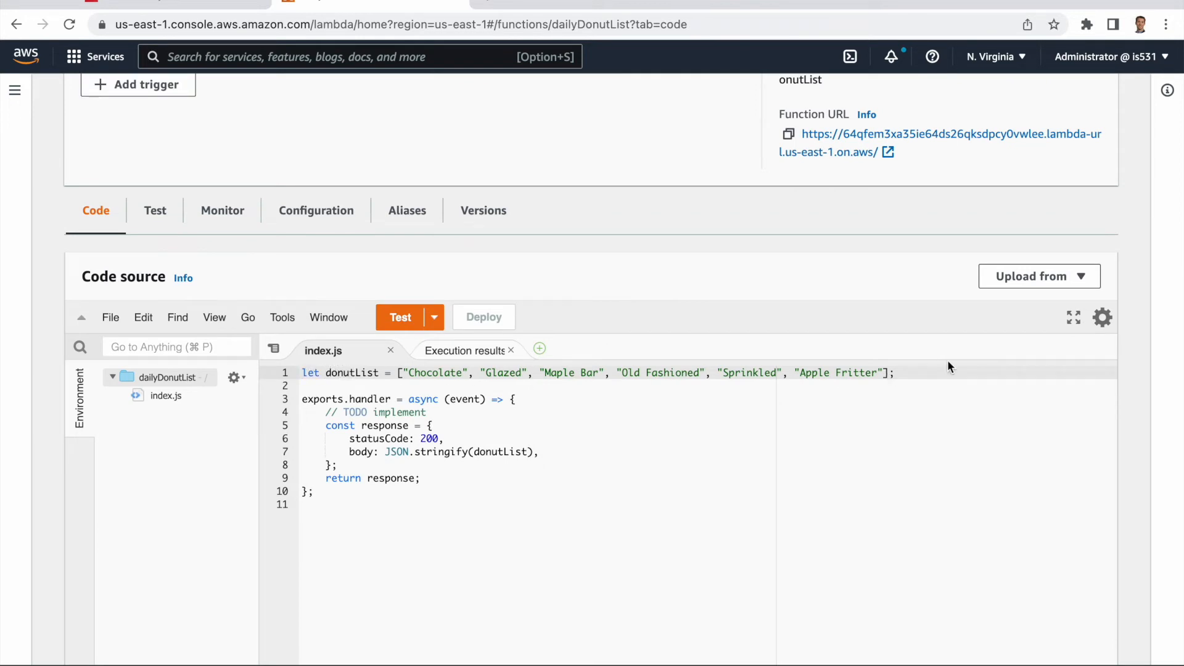
double_click(496, 452)
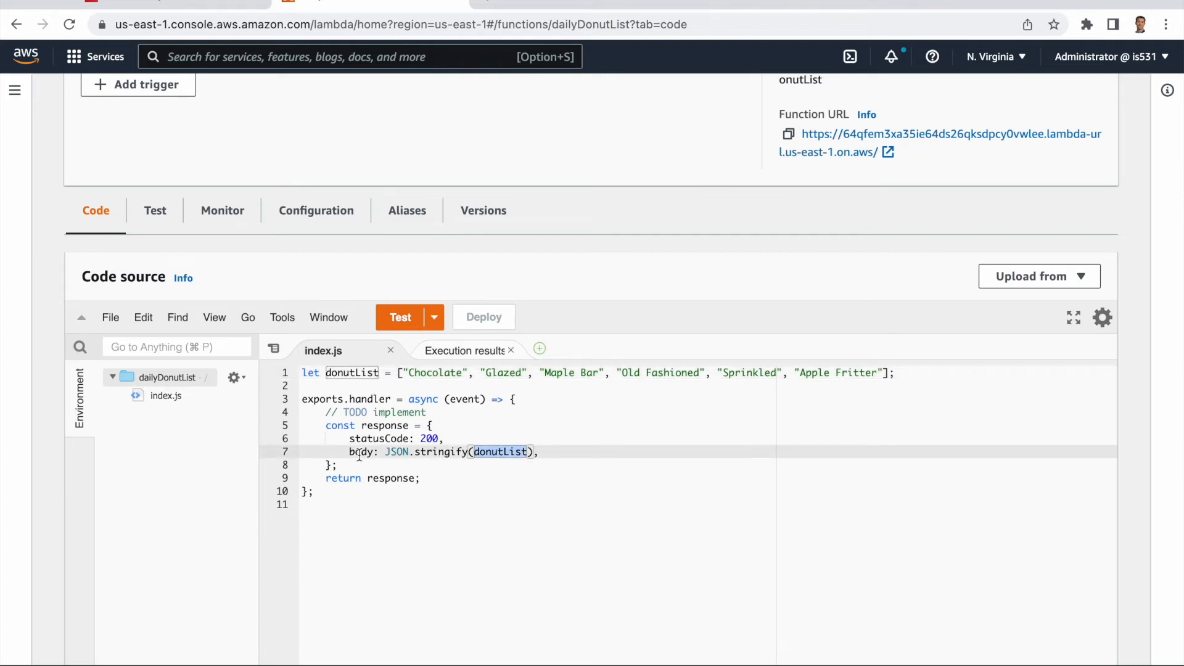
scroll(648, 265, "up", 1)
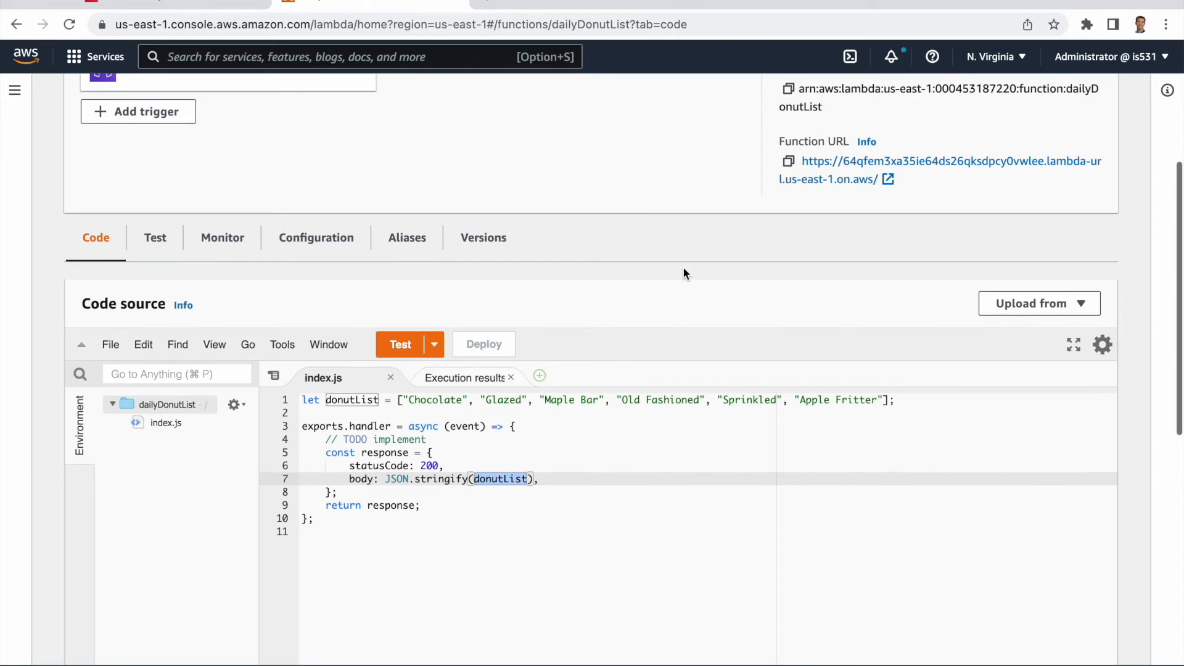
scroll(615, 201, "up", 1)
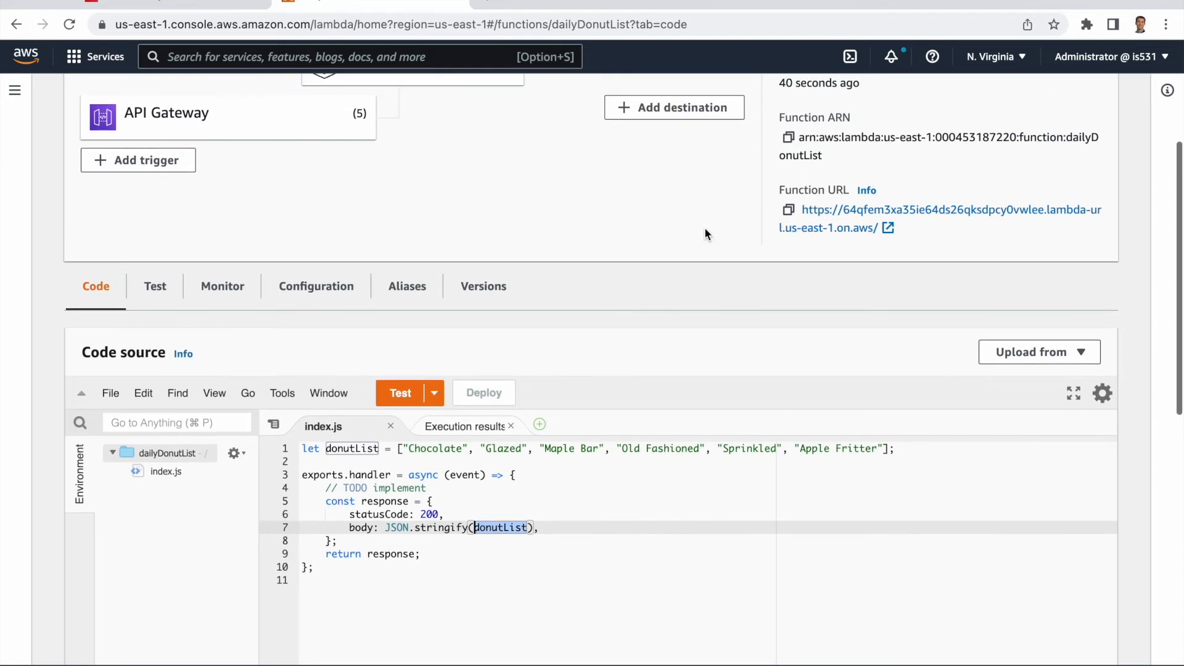
- Open the dailyDonutList function URL in a new browser tab and view its response
right_click(811, 232)
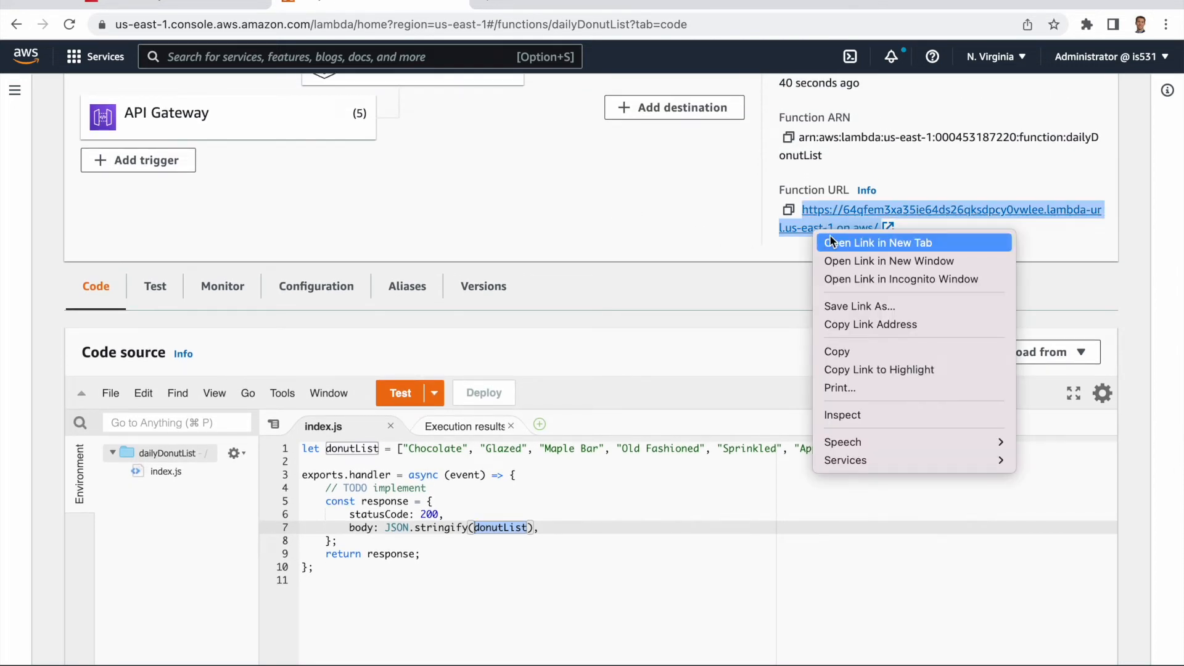
left_click(830, 241)
left_click(541, 2)
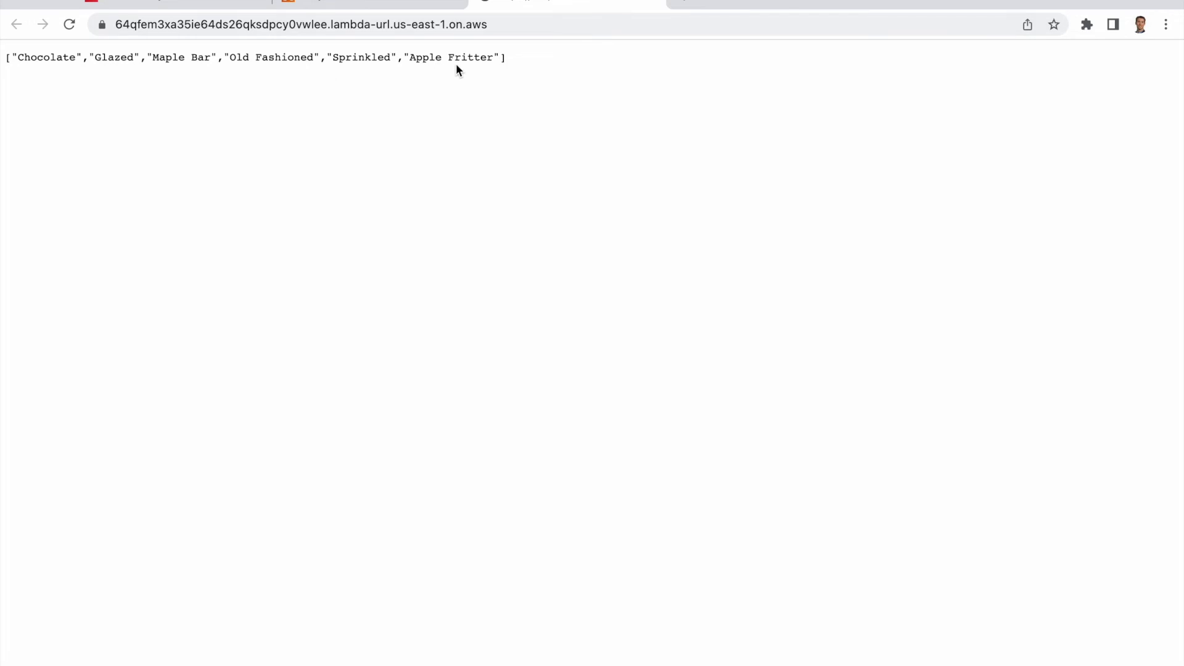
- Return to the HelloWorld API details and open the $default stage's invoke URL
left_click(370, 4)
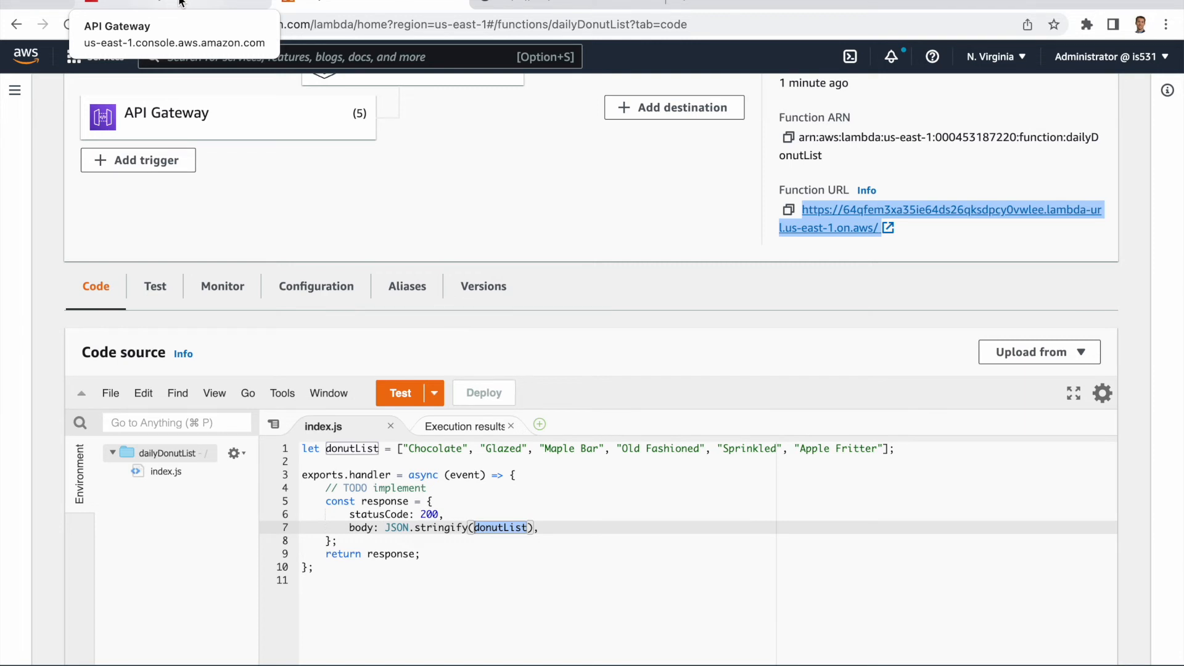
left_click(180, 3)
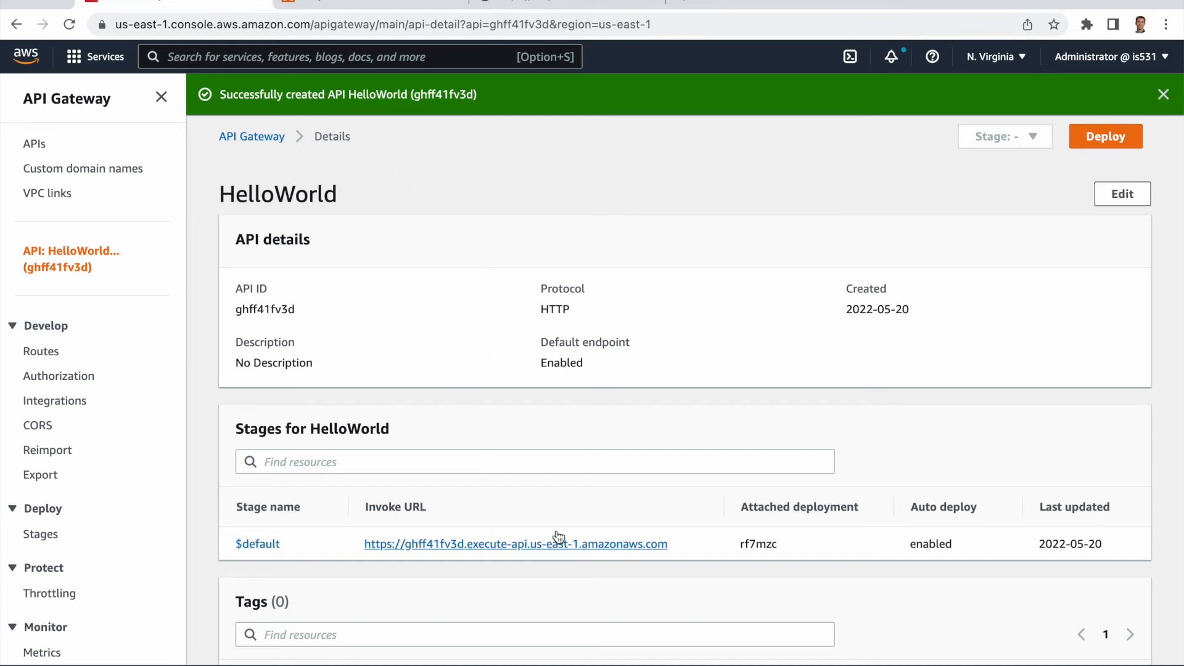
left_click(579, 9)
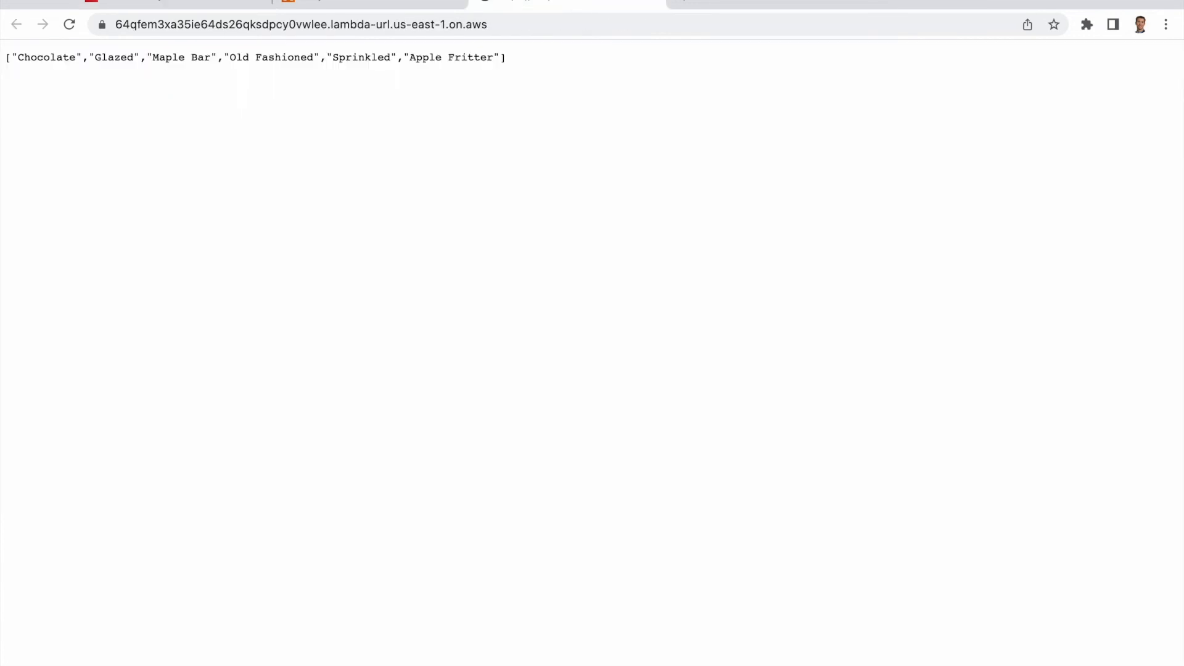
left_click(185, 7)
scroll(563, 365, "down", 2)
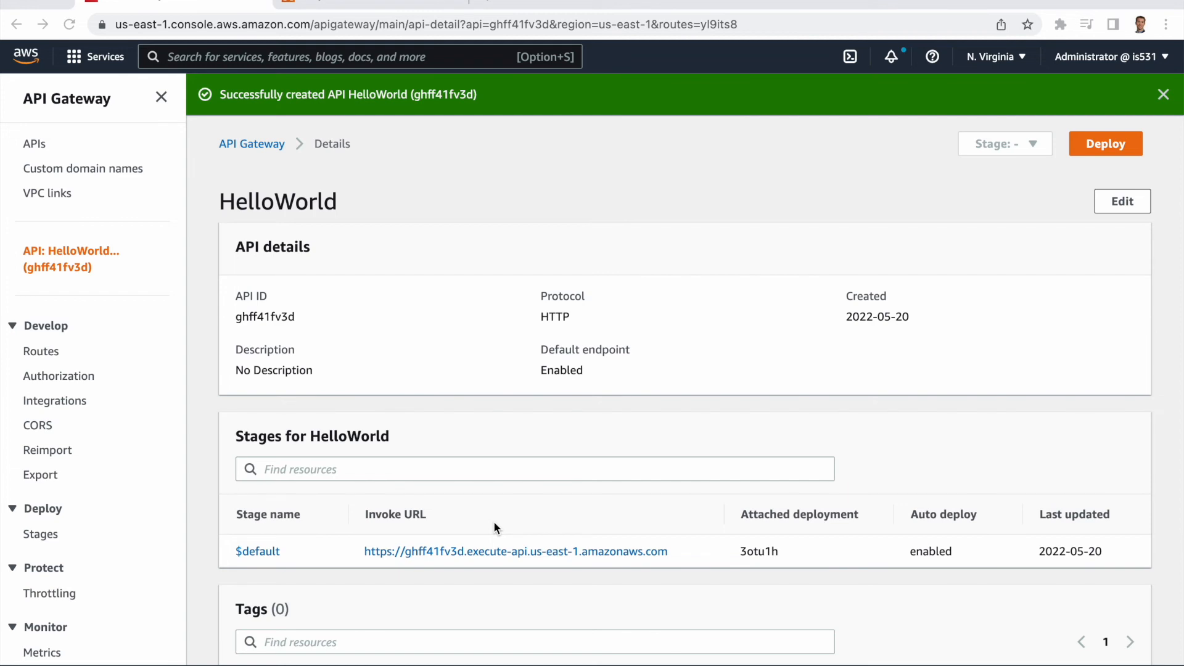
left_click(469, 552)
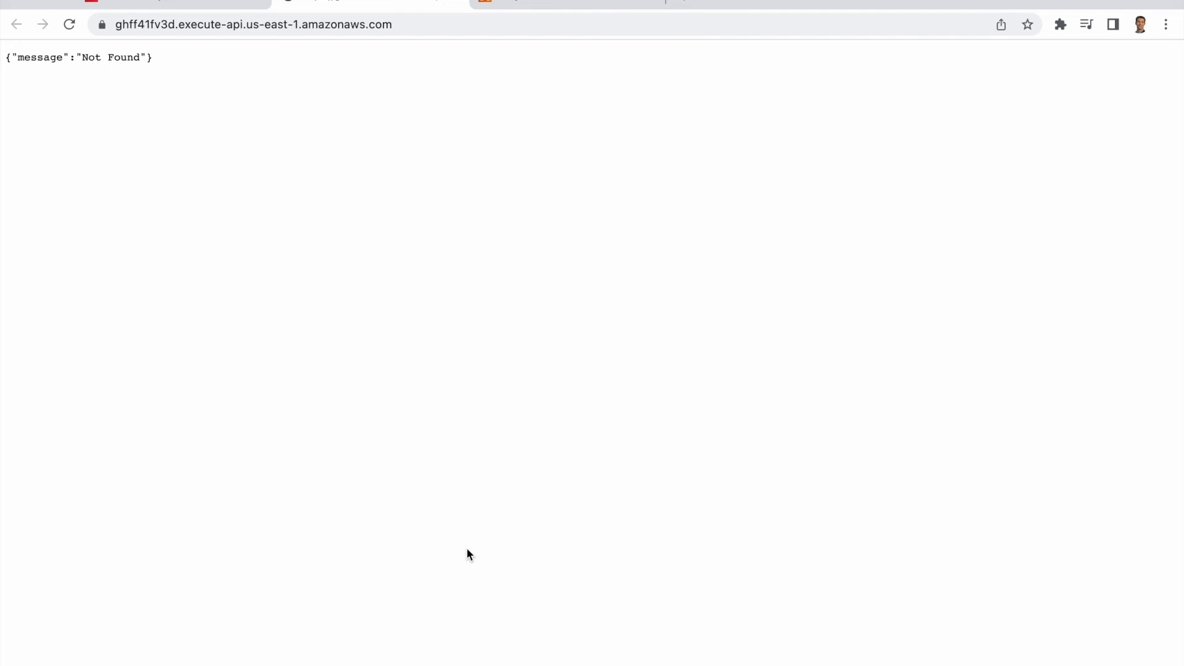
- Check the function URL in the dailyDonutList overview and go back to the invoke URL page
left_click(564, 4)
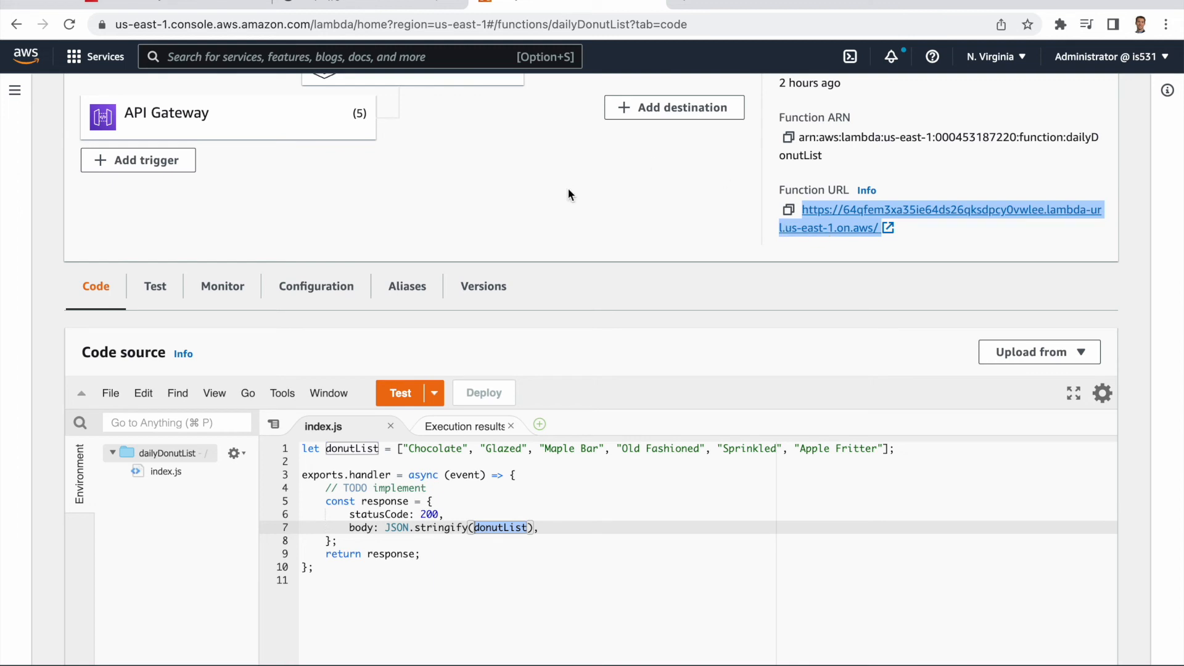
scroll(568, 194, "up", 3)
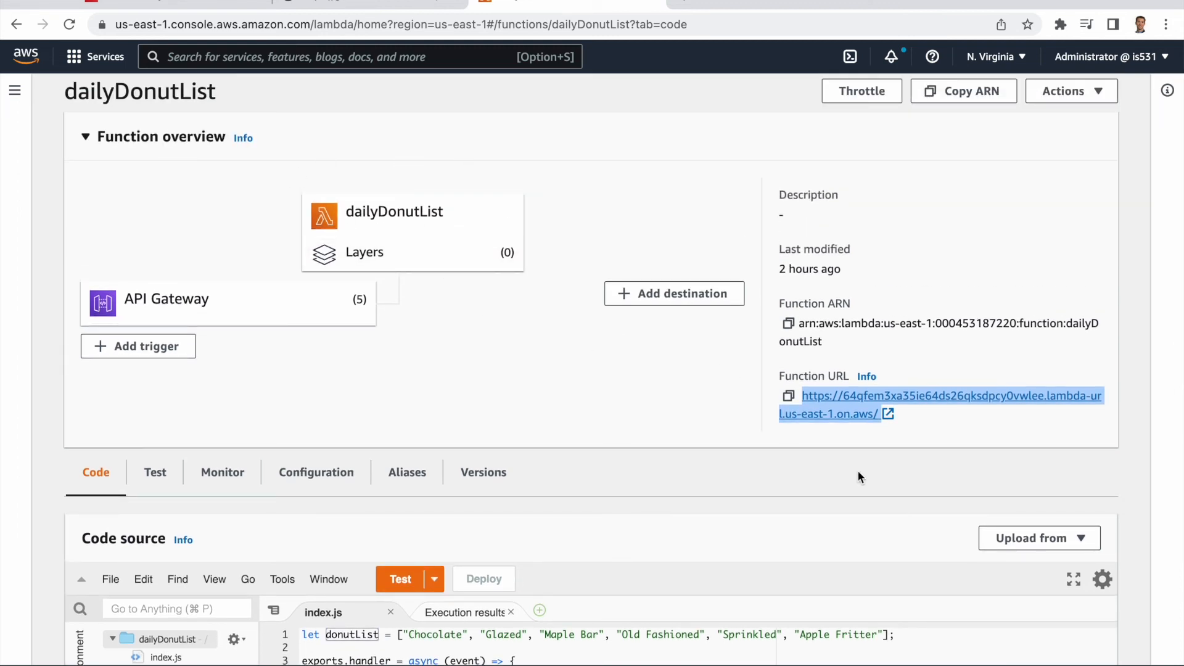
left_click(333, 3)
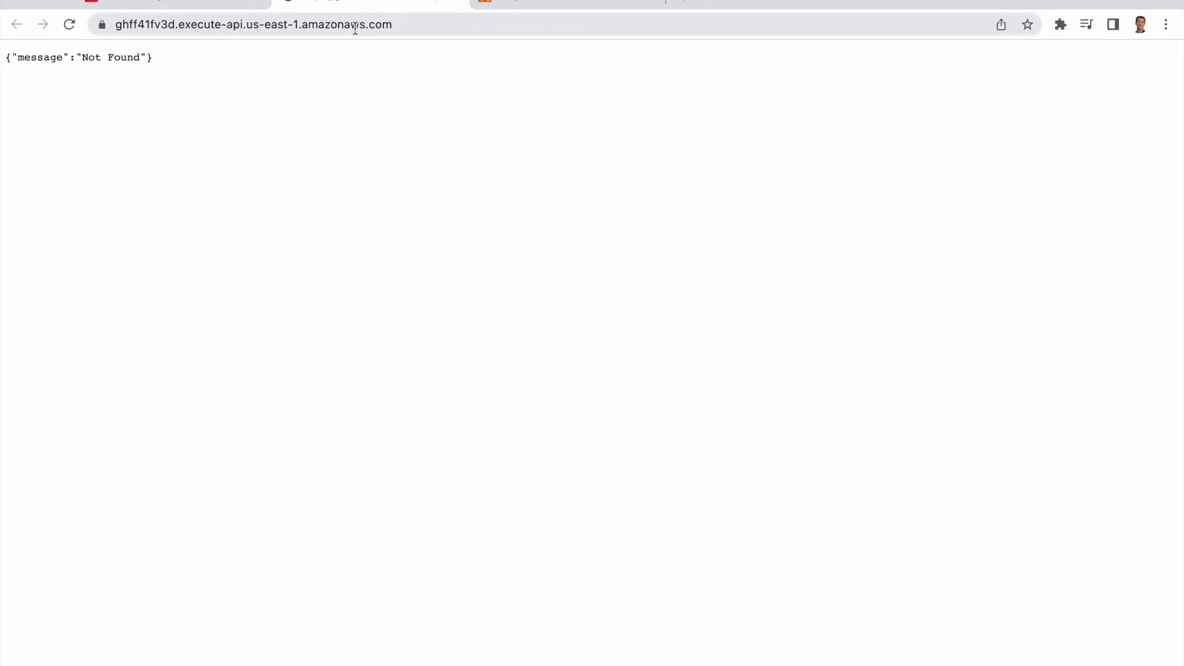
- Check the routes defined for the HelloWorld API and load the /allDonuts route at the invoke URL
left_click(179, 5)
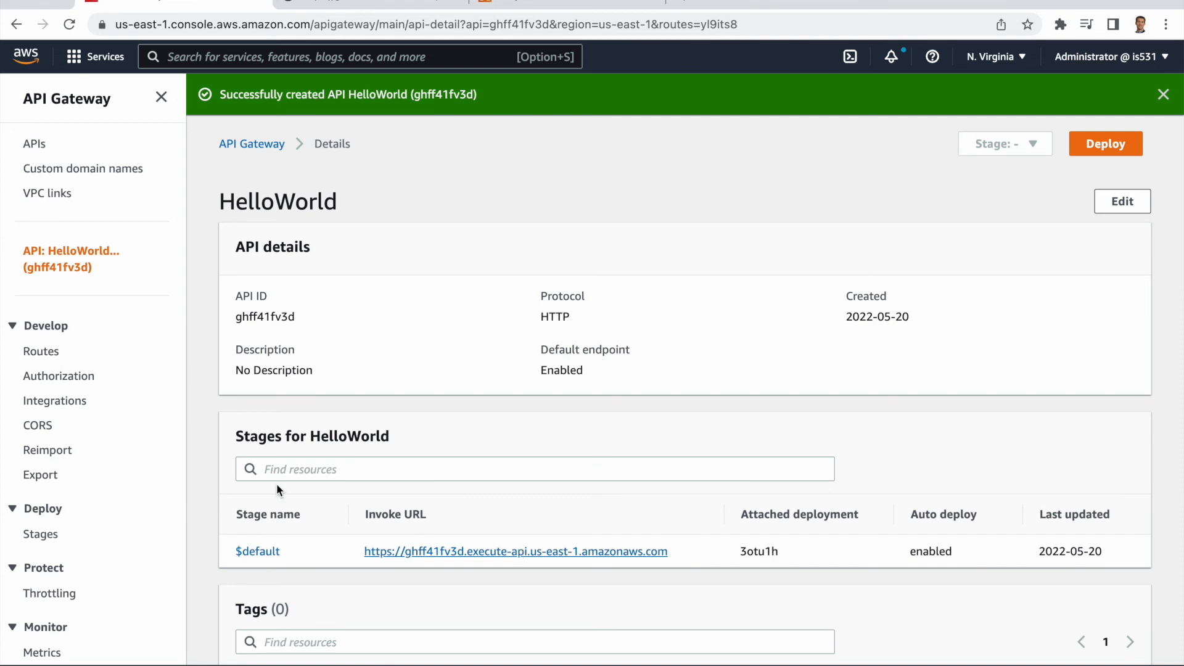
left_click(44, 353)
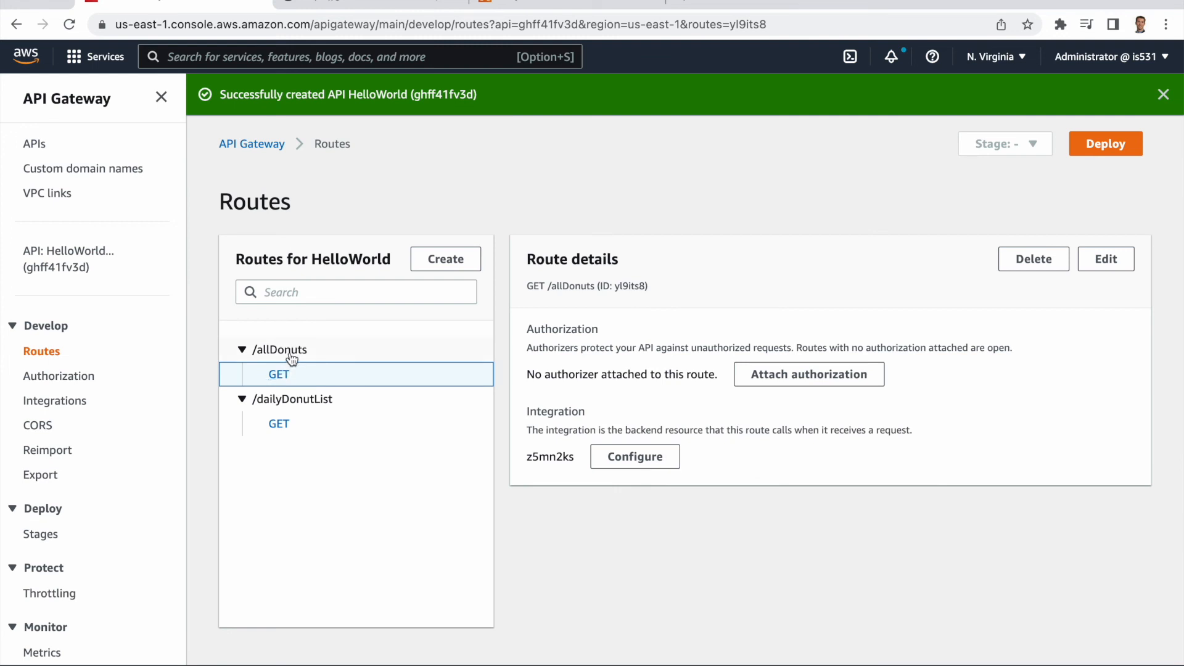
left_click(344, 2)
left_click(442, 31)
left_click(461, 32)
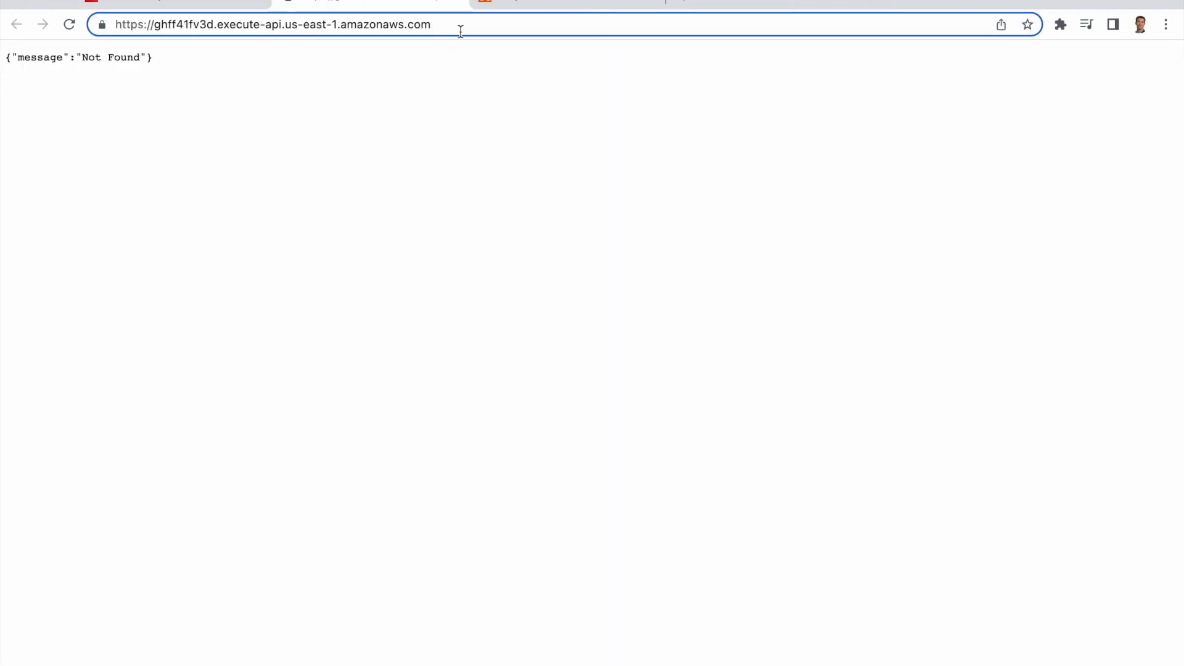
type("/a")
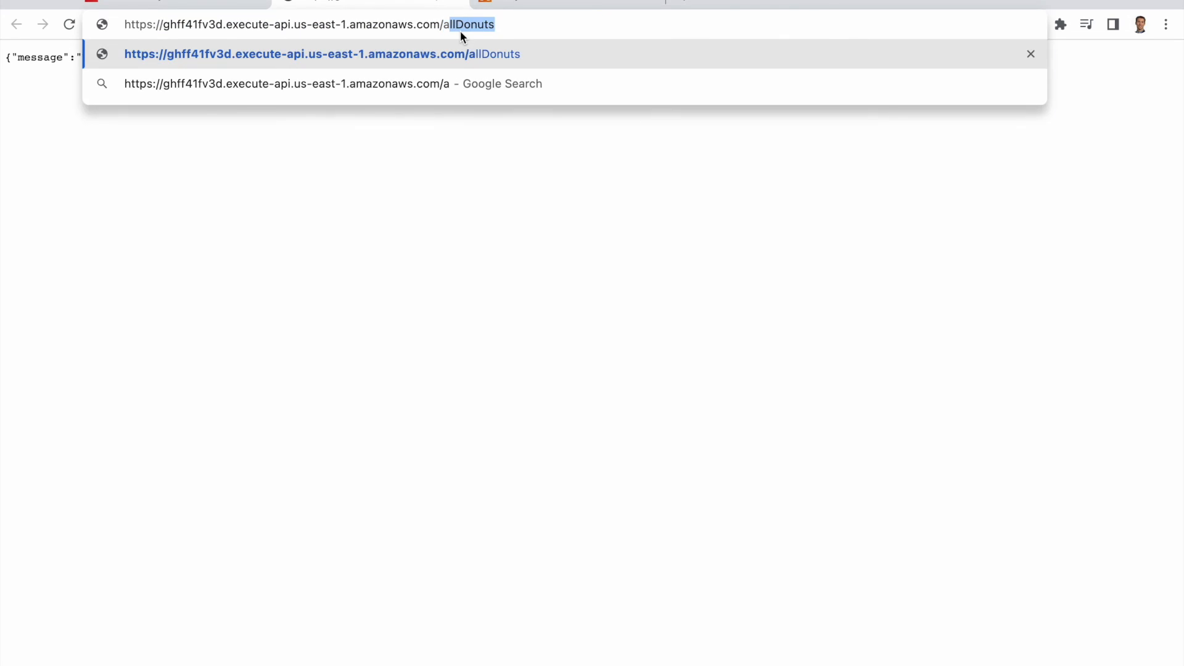
key("Return")
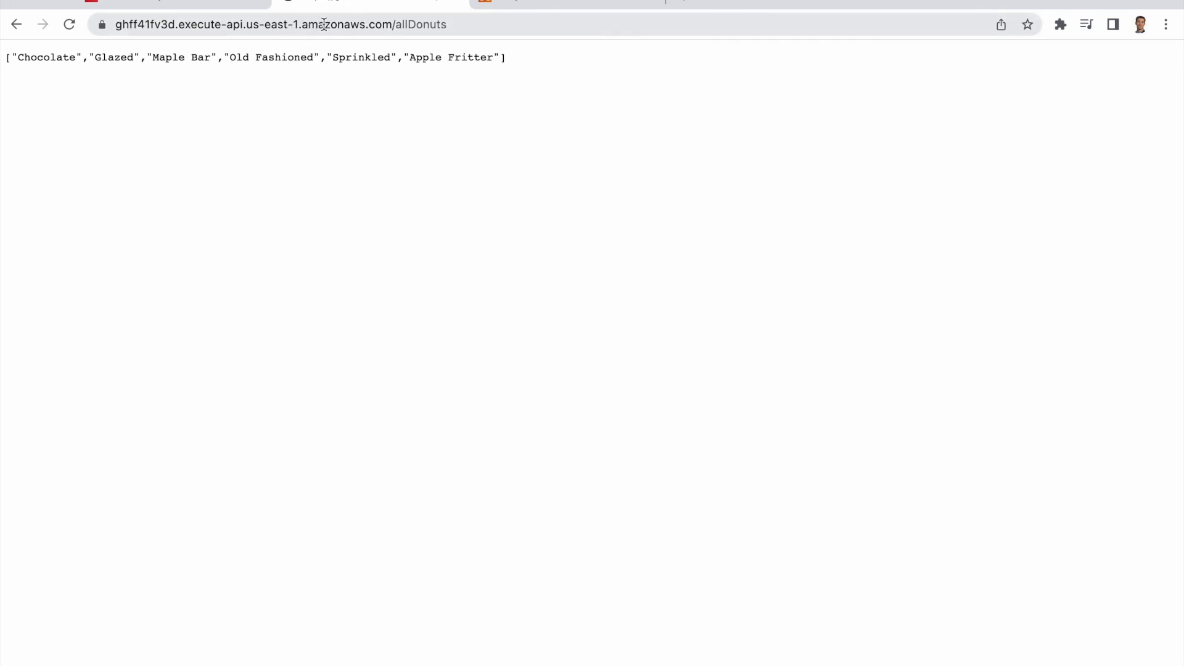
- Configure the HelloWorld API's CORS settings to allow the origin * and save them
left_click(165, 3)
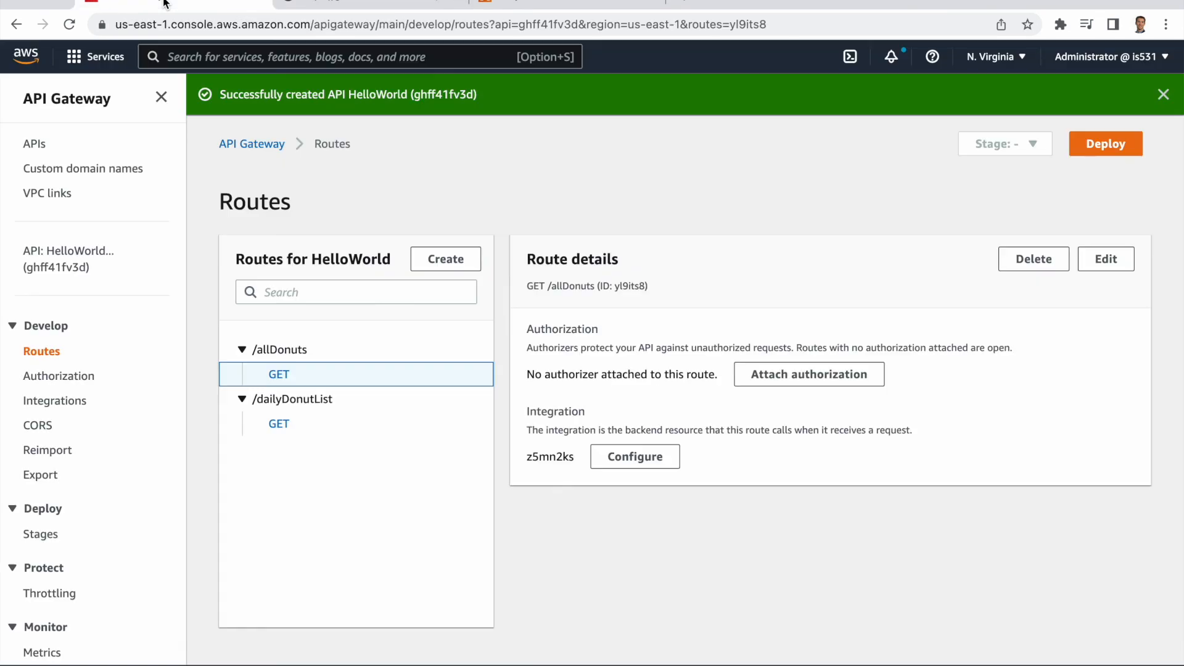
left_click(37, 424)
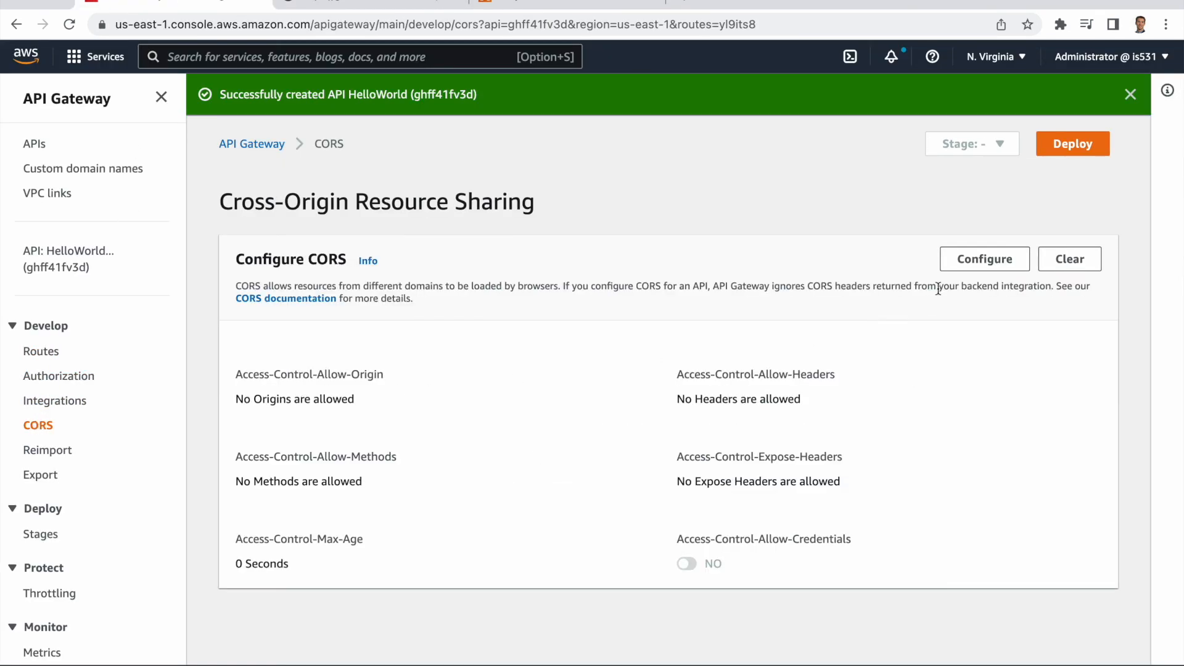
left_click(972, 257)
left_click(334, 400)
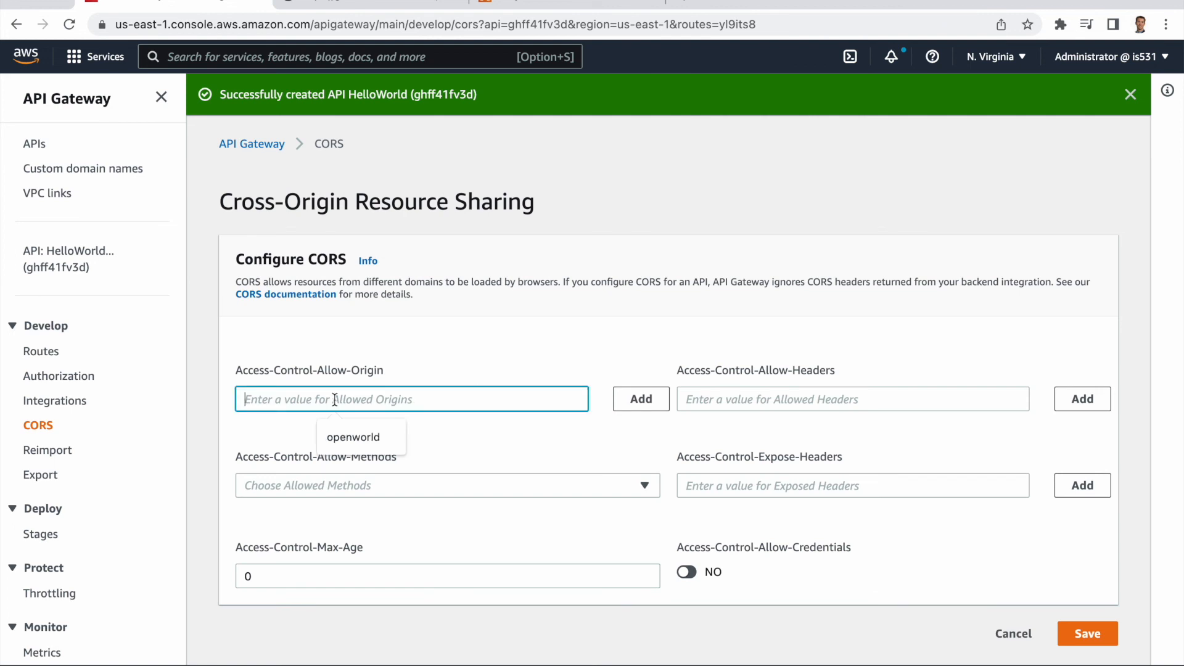
type("*")
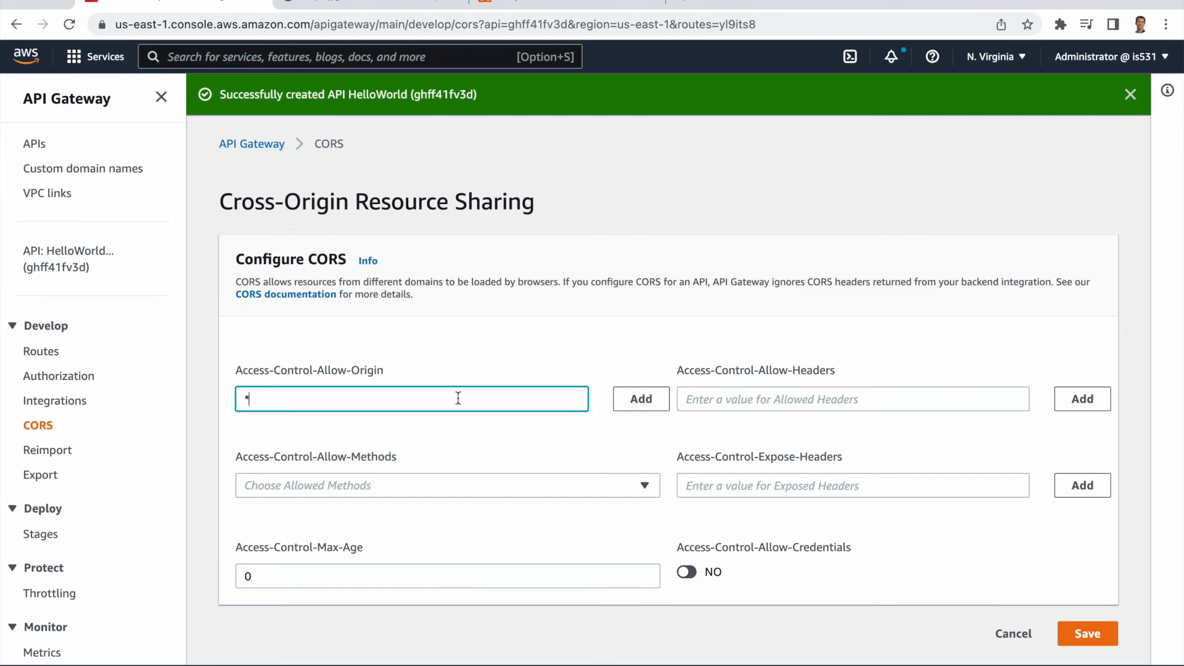
left_click(641, 407)
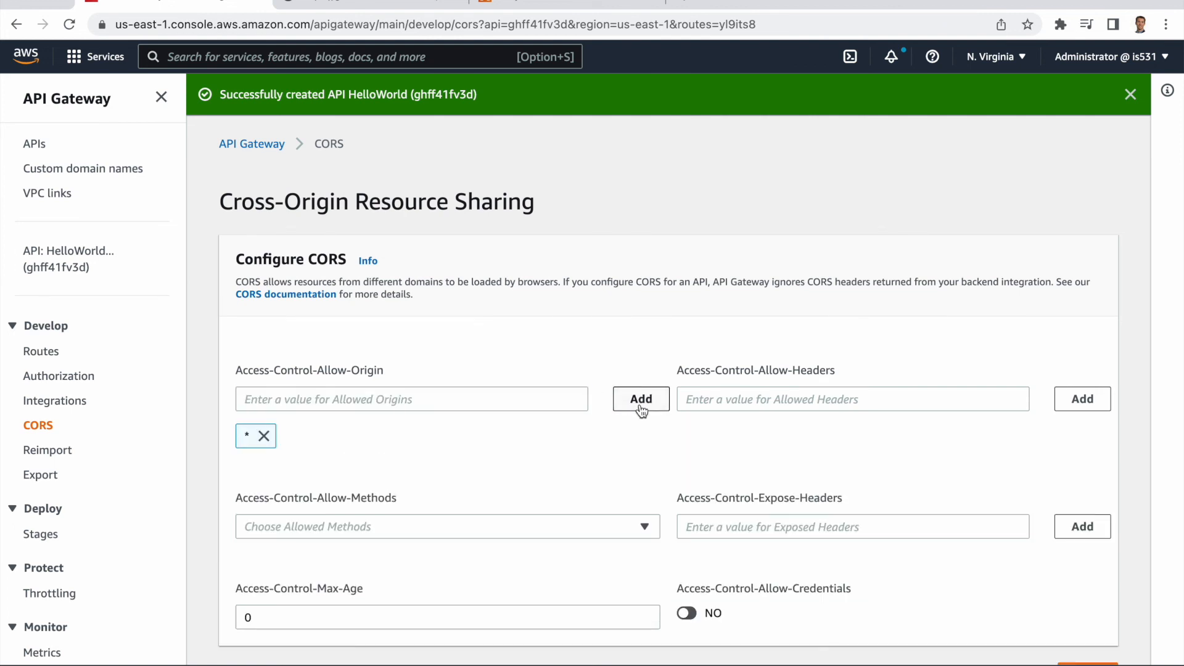
scroll(849, 494, "down", 1)
left_click(1082, 651)
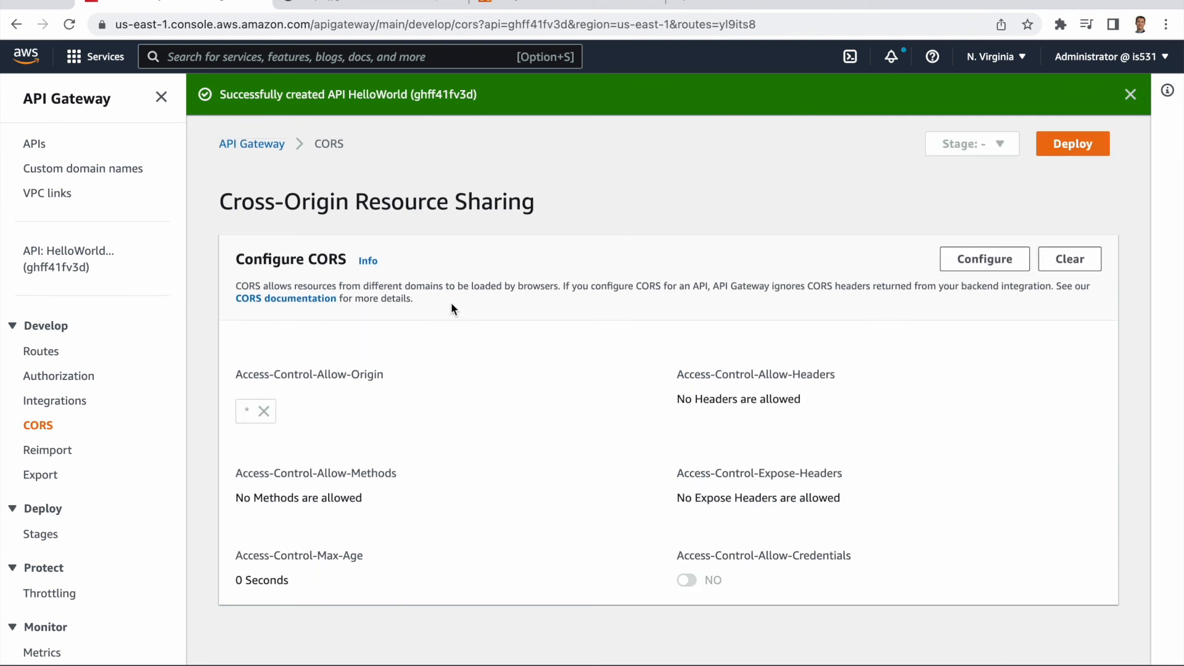
- Return to the HelloWorld API details and locate the $default stage's invoke URL
left_click(66, 249)
scroll(476, 495, "down", 2)
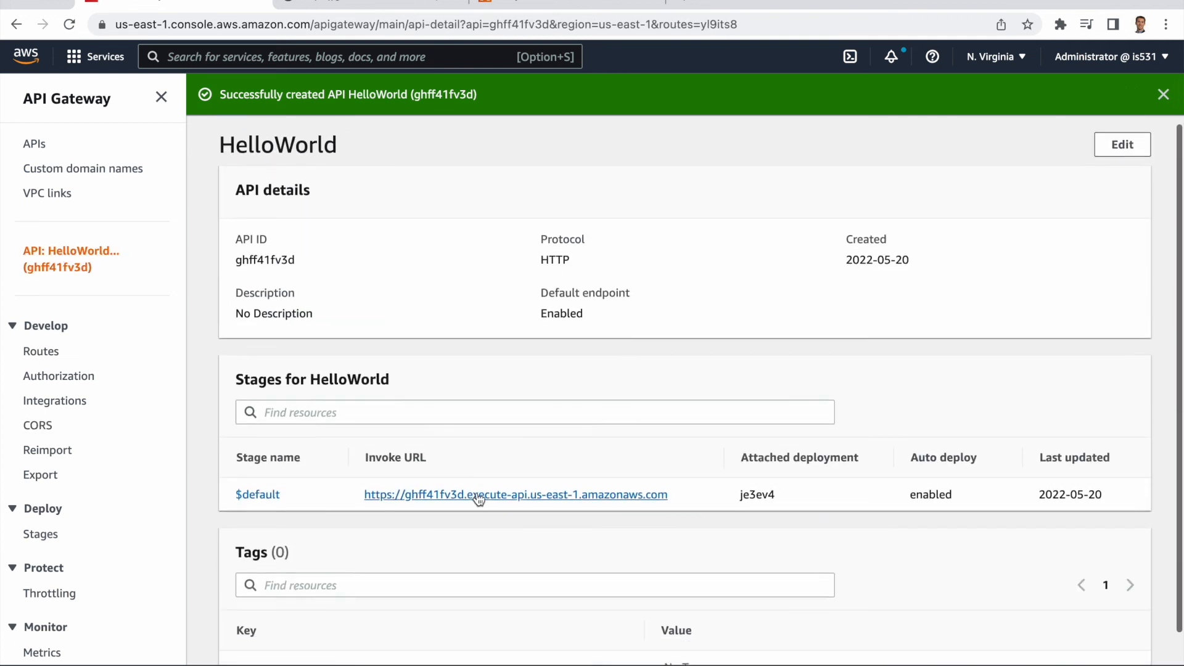